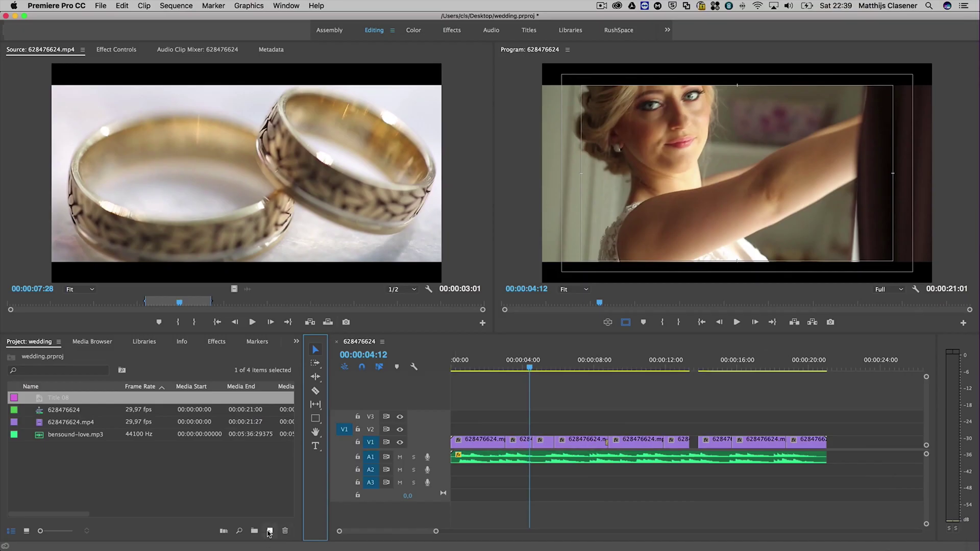
- Create a new 1920×1080 legacy title named Title 09 and open it in the Legacy Titler
left_click(269, 532)
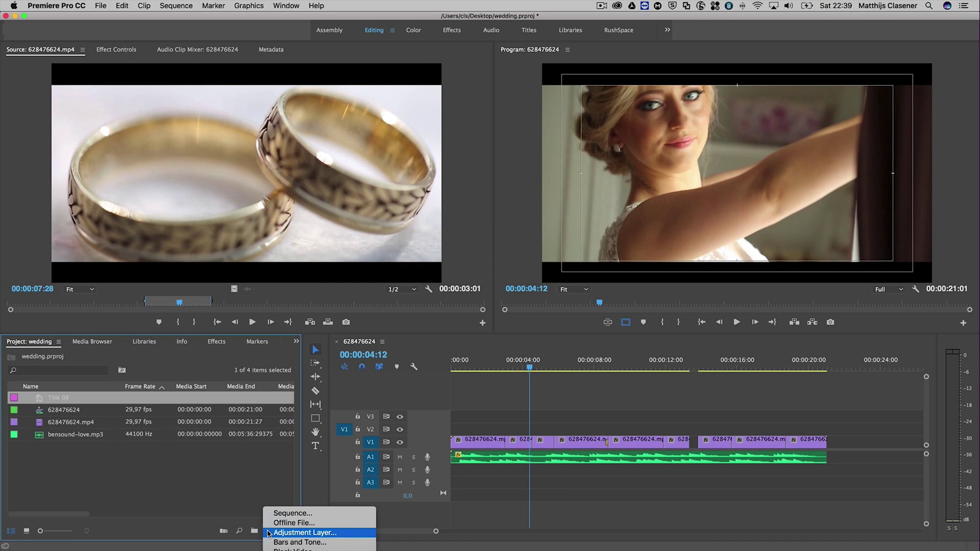
left_click(223, 471)
left_click(100, 6)
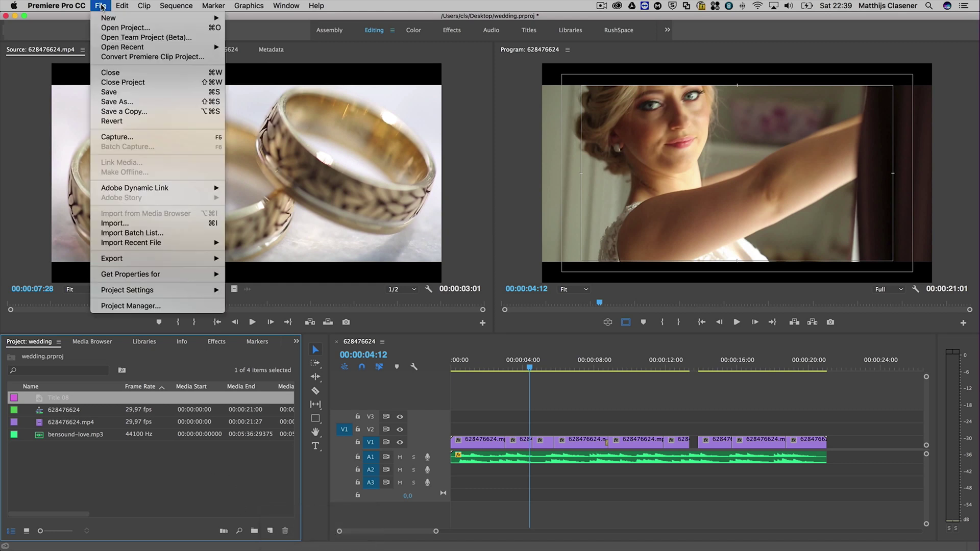
mouse_move(103, 18)
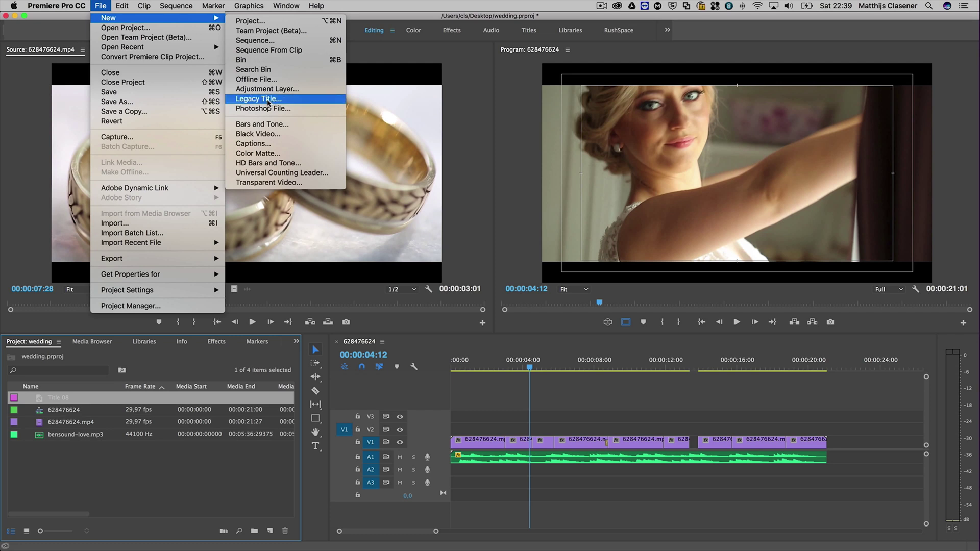
left_click(269, 100)
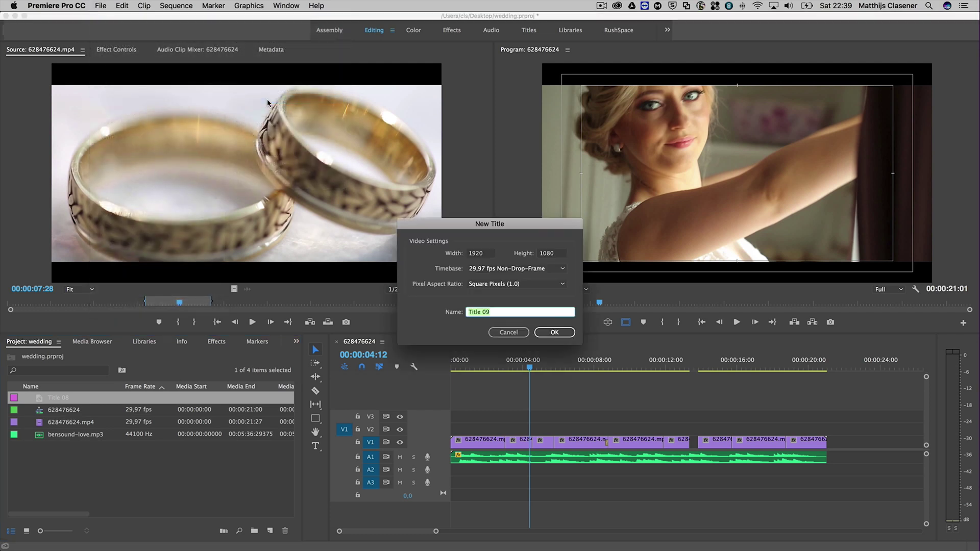
left_click(554, 333)
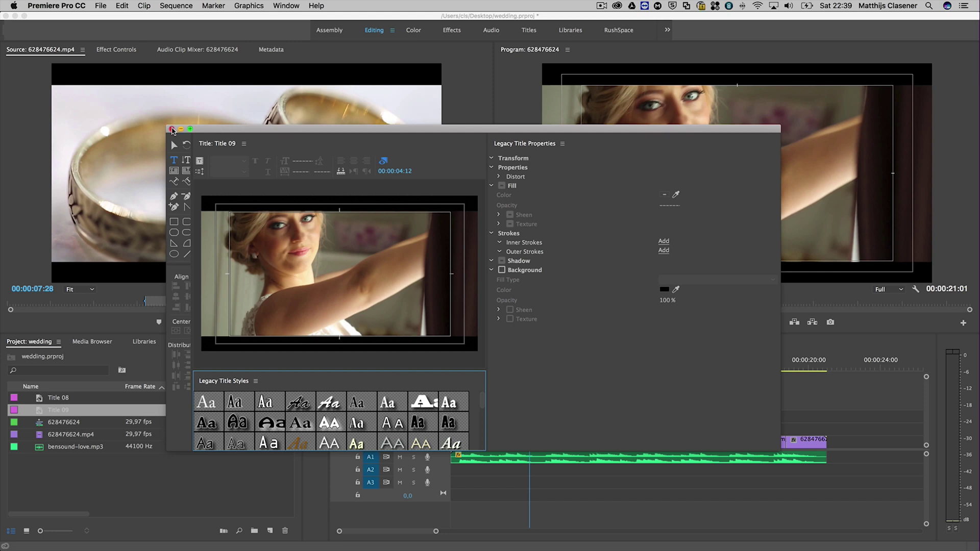
- Close the Legacy Titler for Title 09
left_click(172, 130)
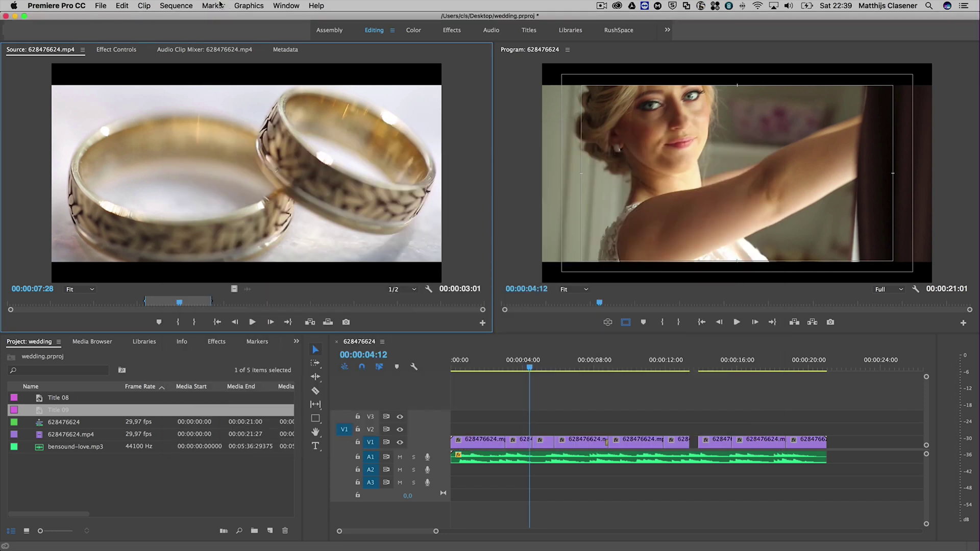
left_click(250, 7)
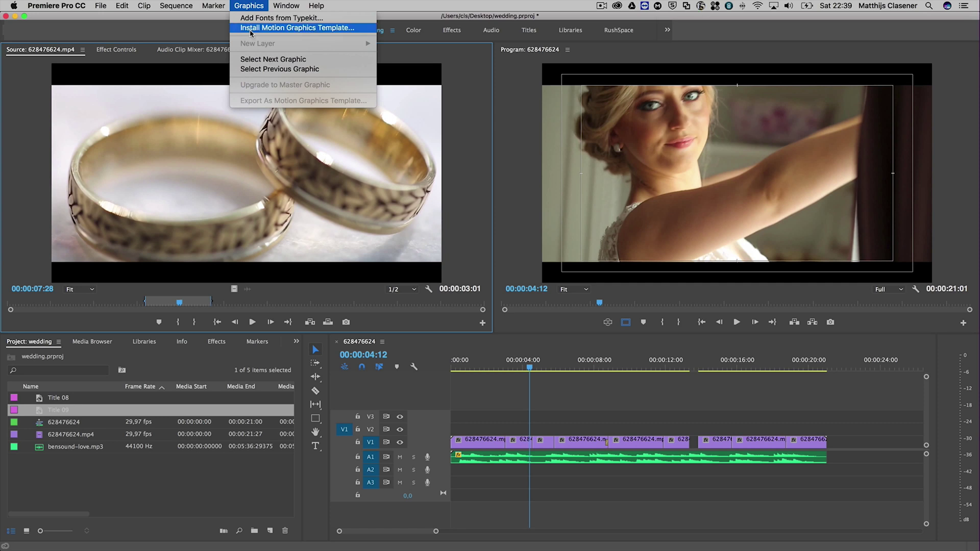
left_click(251, 5)
- Open the Essential Graphics panel and dock it beside Source and Effect Controls
left_click(289, 6)
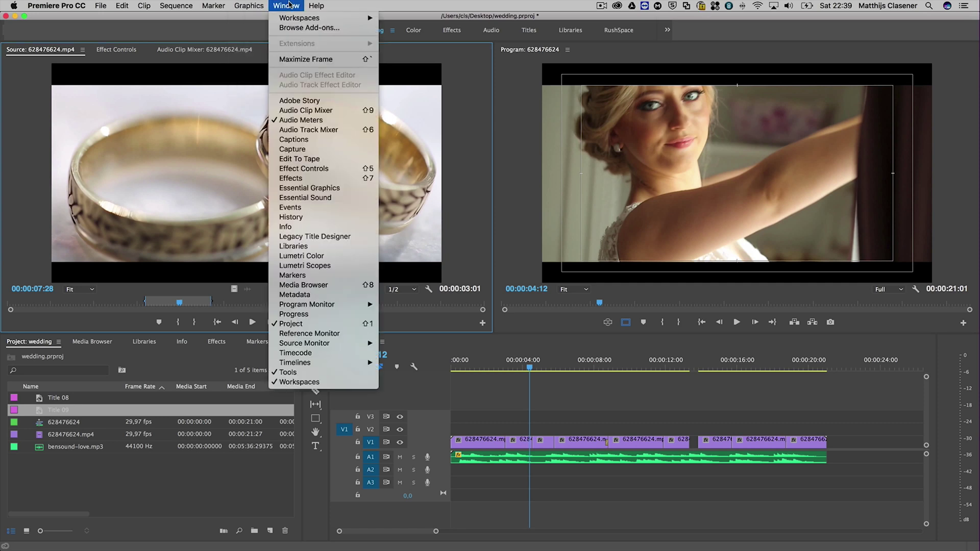
left_click(301, 190)
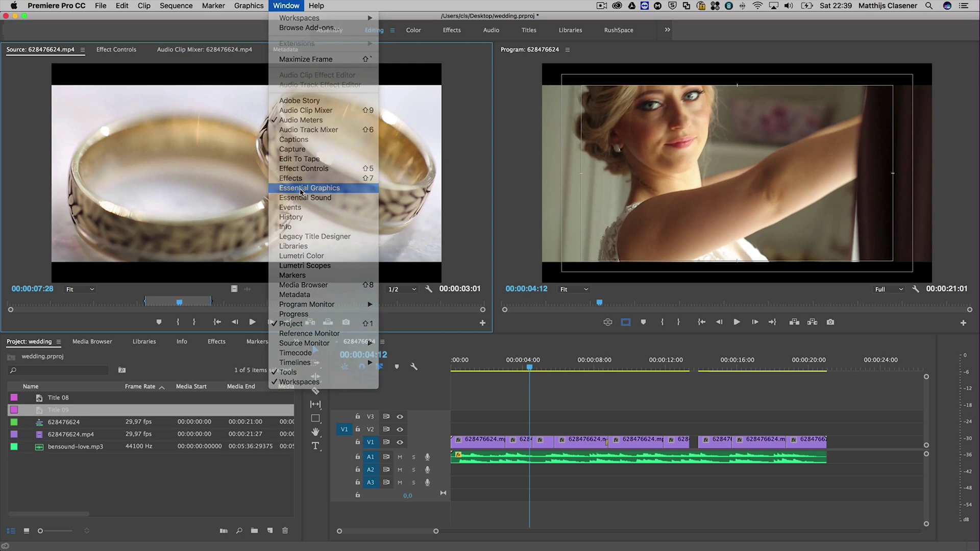
left_click_drag(314, 129, 257, 146)
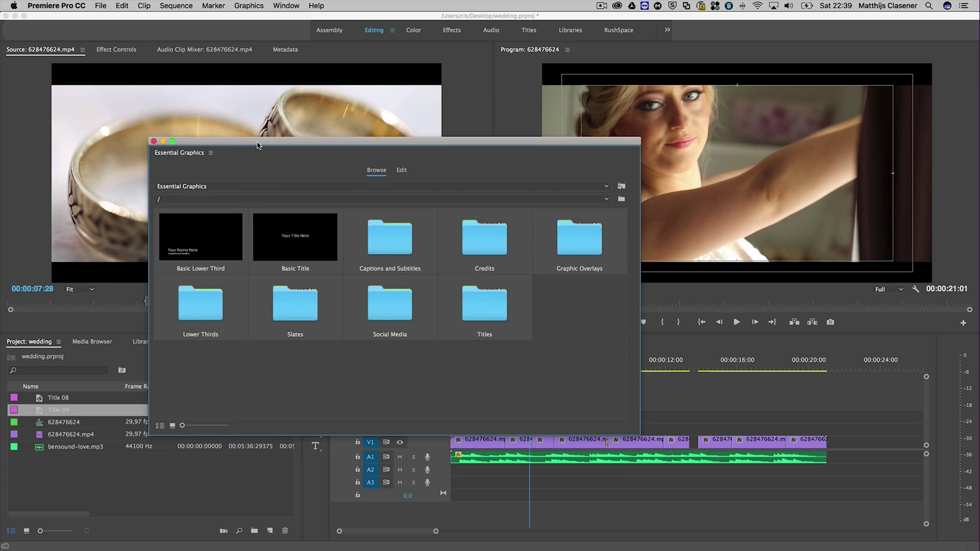
left_click_drag(224, 152, 306, 52)
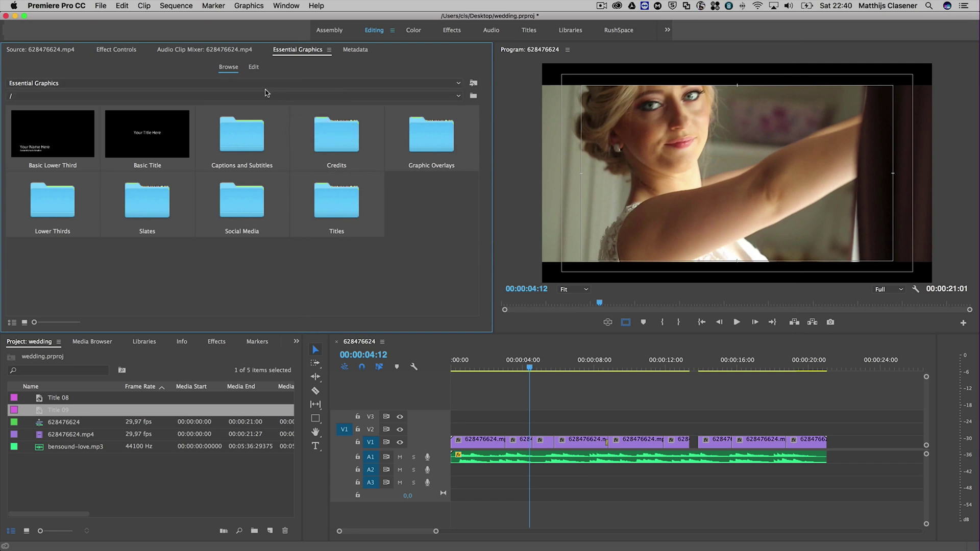
left_click(256, 71)
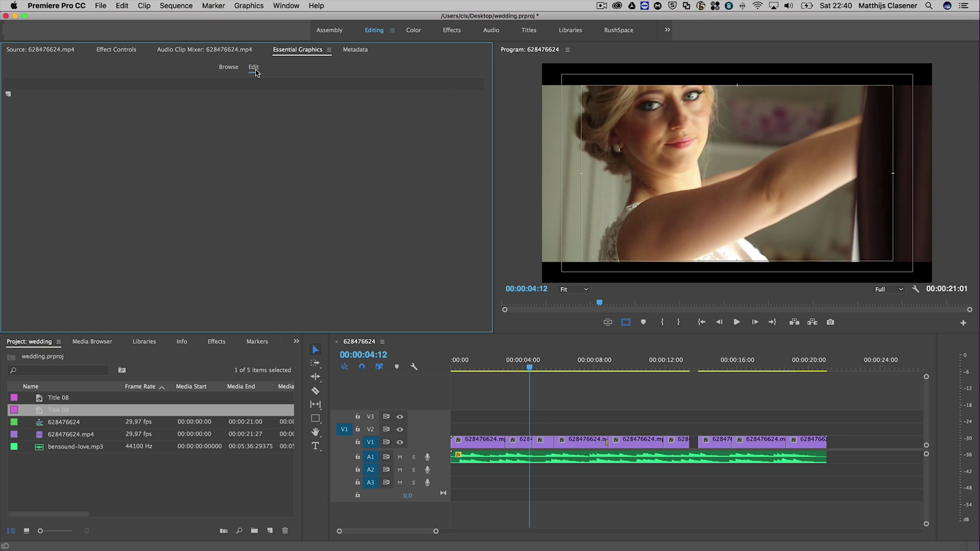
left_click(231, 69)
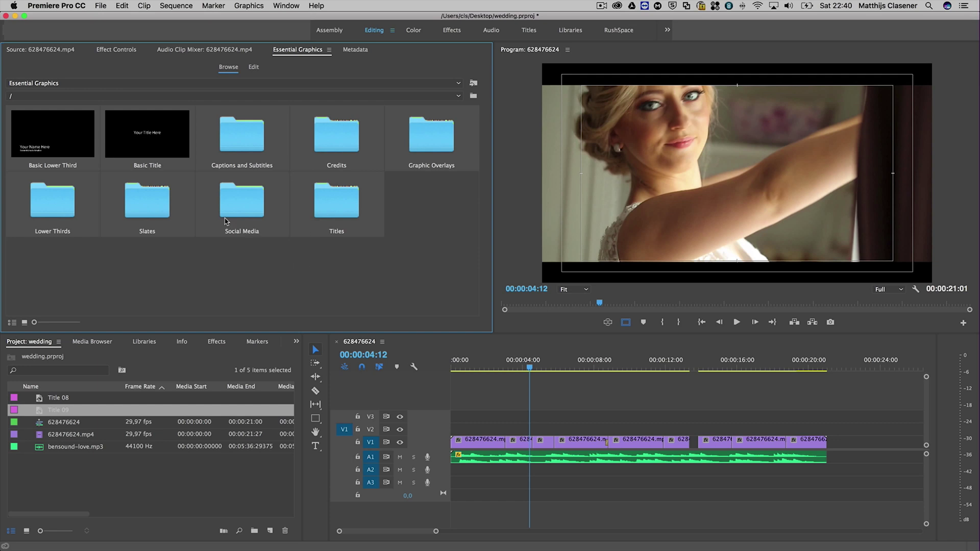
left_click(144, 141)
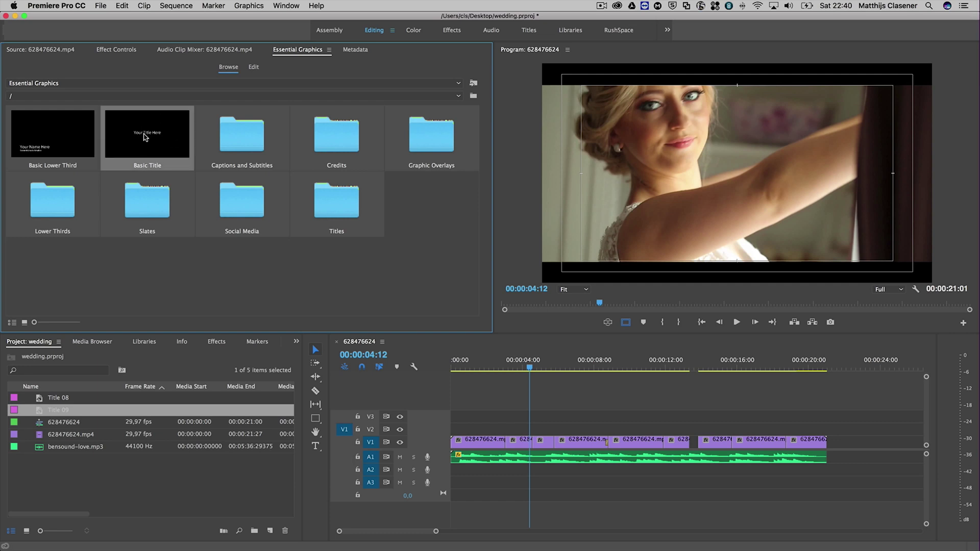
- Place the Basic Title template on V2 over the rings shot and select the clip
left_click_drag(145, 137, 529, 433)
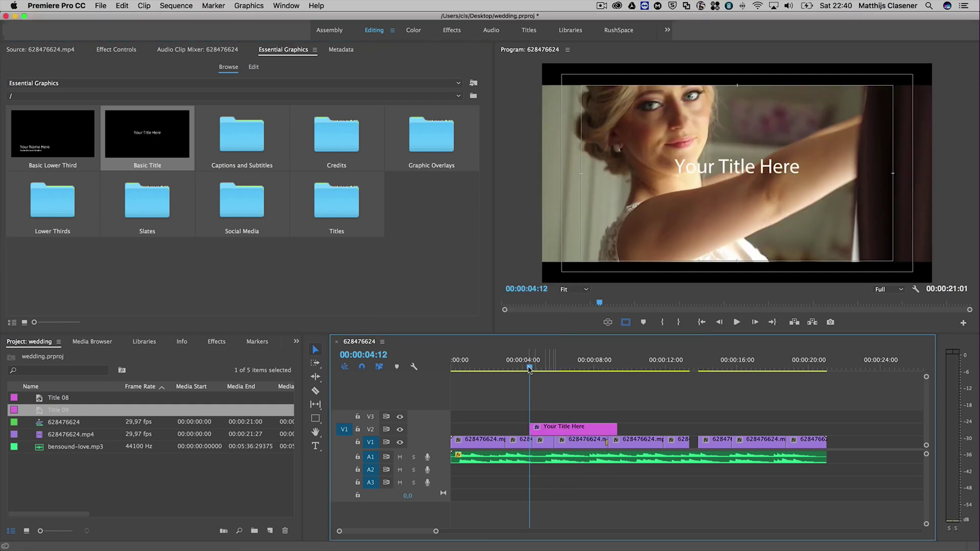
mouse_move(530, 368)
left_mouse_down()
mouse_move(573, 368)
mouse_move(541, 367)
left_mouse_up()
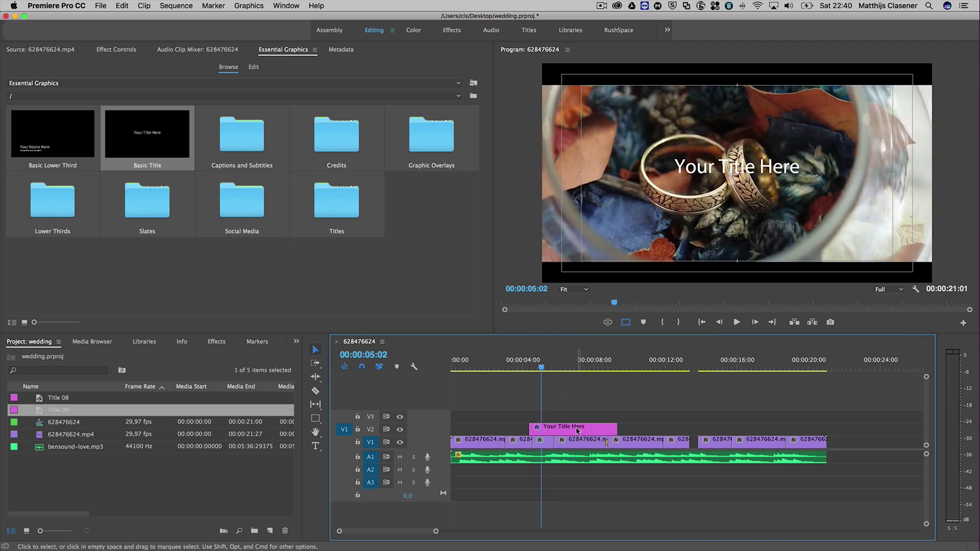
left_click(577, 430)
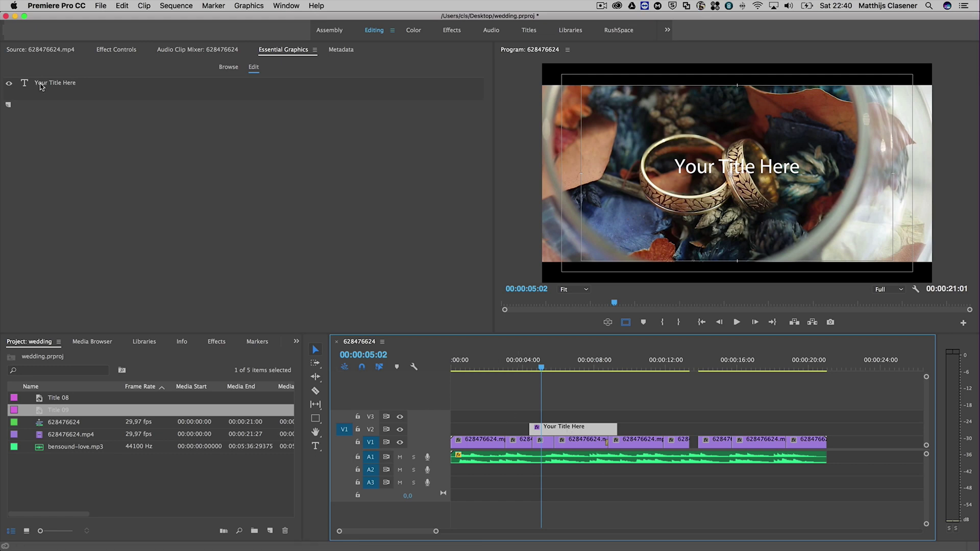
- Select the Your Title Here layer and browse the font list without changing fonts
left_click(41, 86)
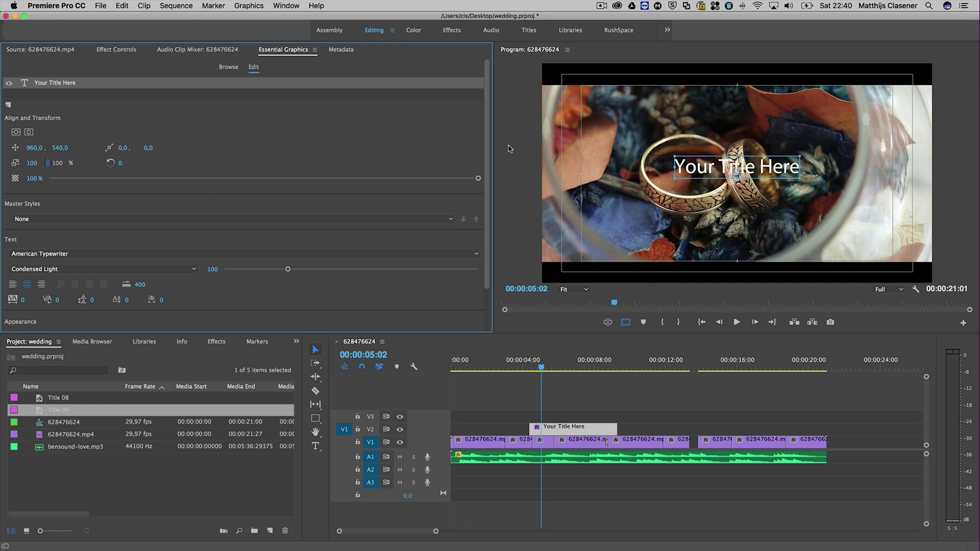
scroll(488, 154, "down", 1)
scroll(488, 154, "down", 3)
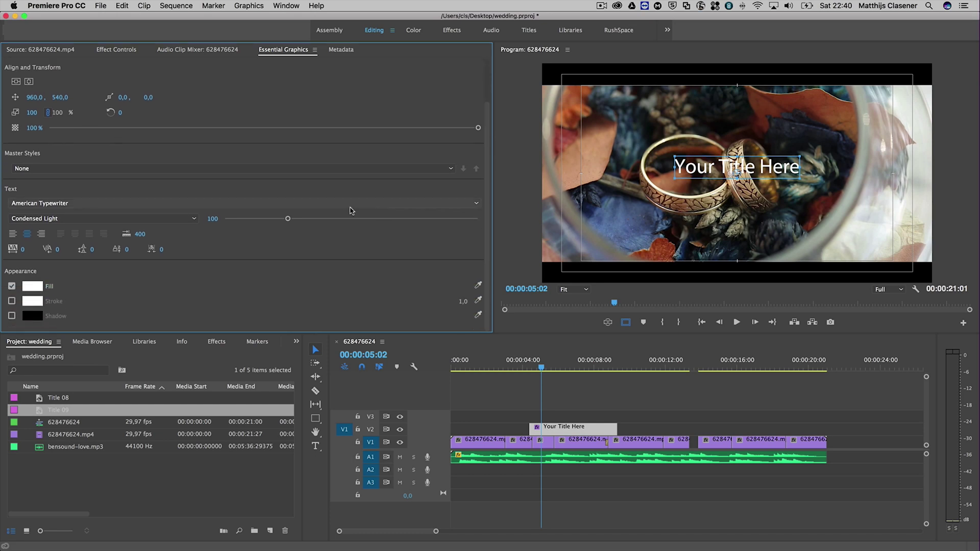
left_click(154, 203)
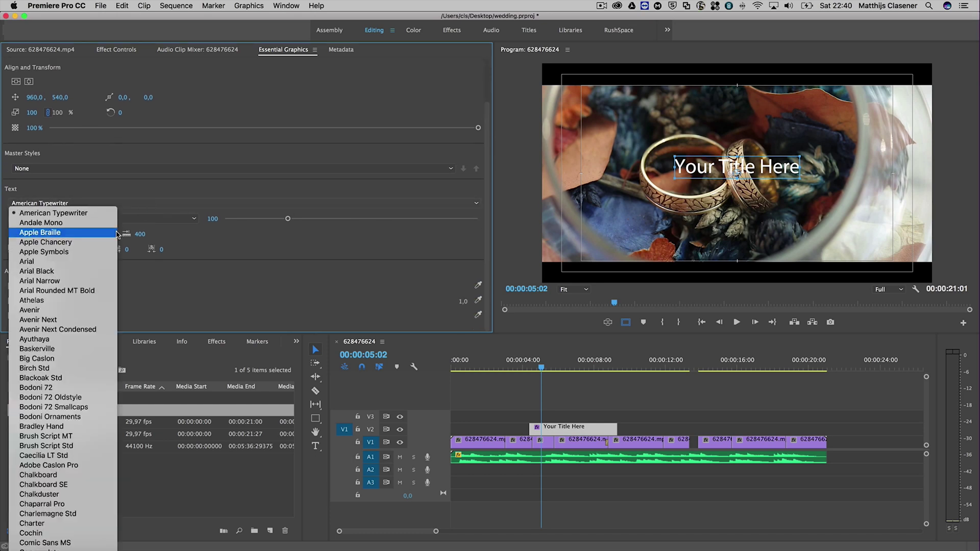
mouse_move(61, 547)
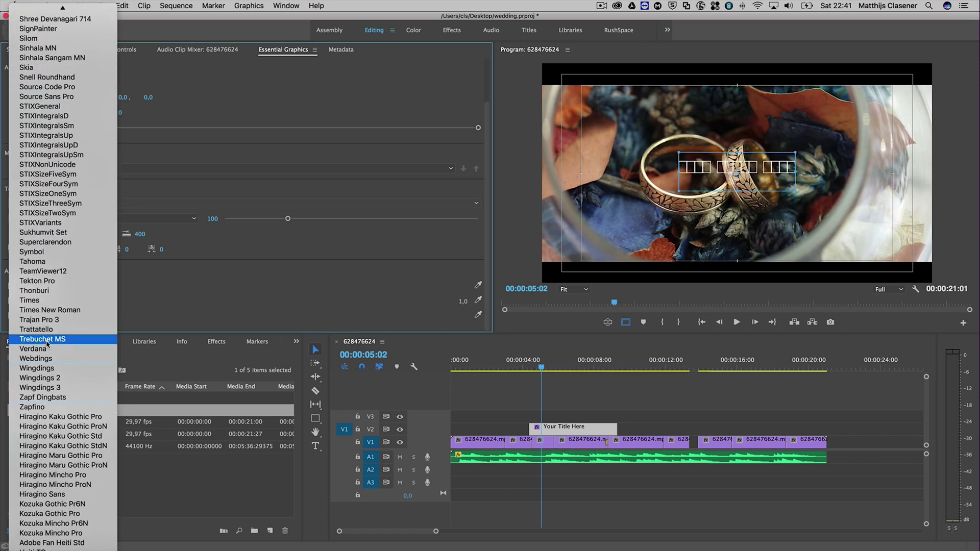
key("Escape")
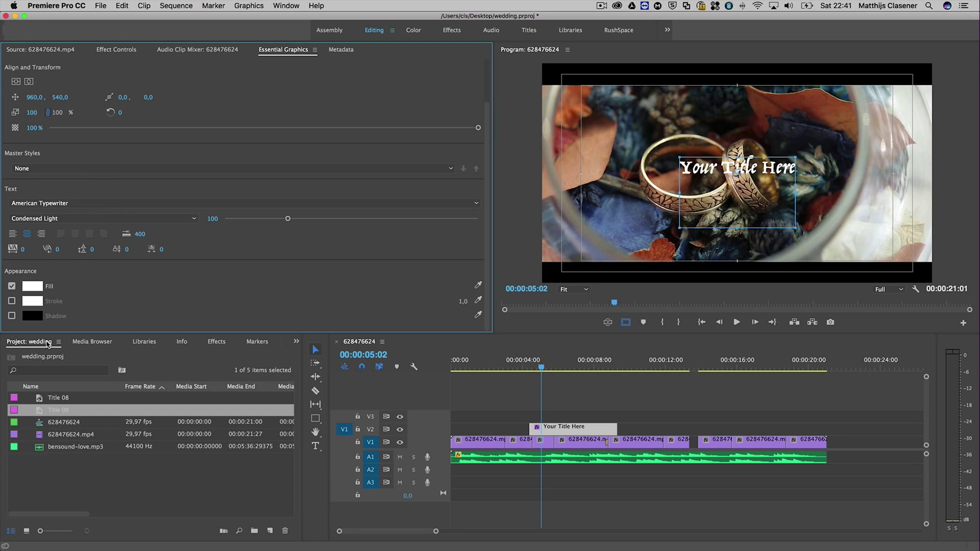
- Fill the Your Title Here text with a brown eyedropped from the footage
left_click(32, 286)
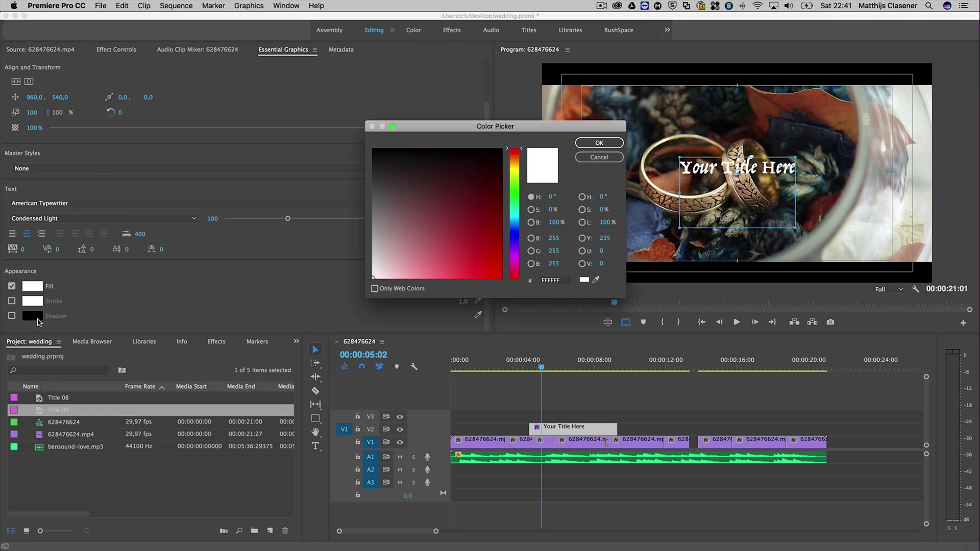
left_click(596, 280)
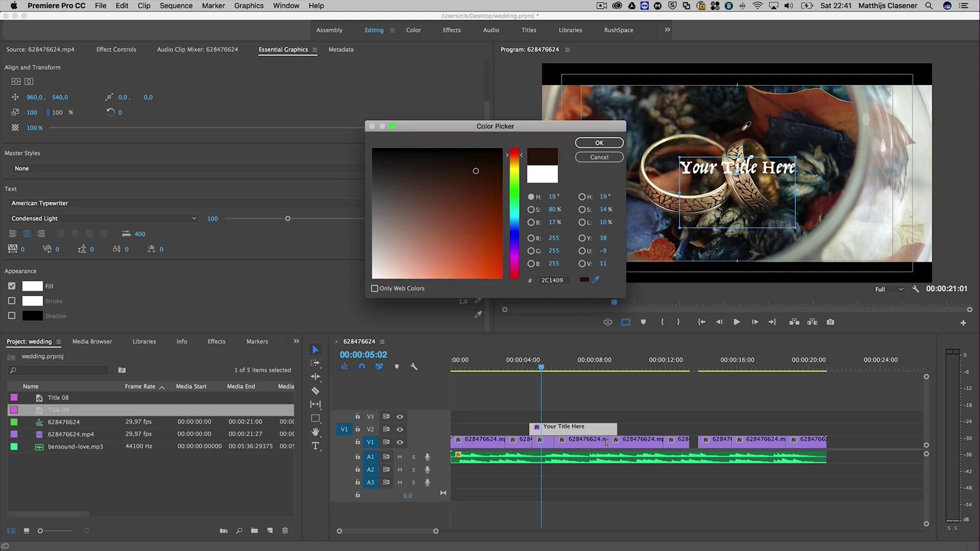
left_click(786, 97)
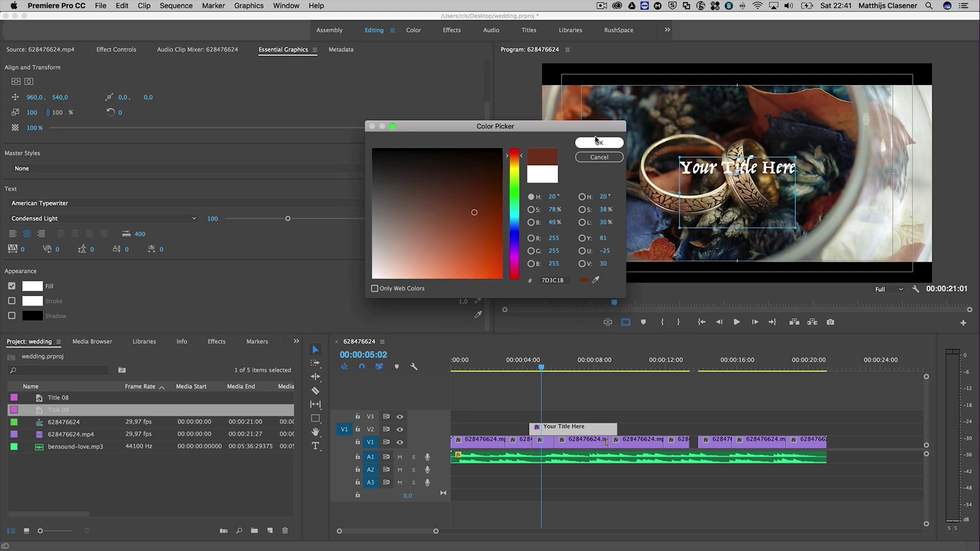
left_click(597, 141)
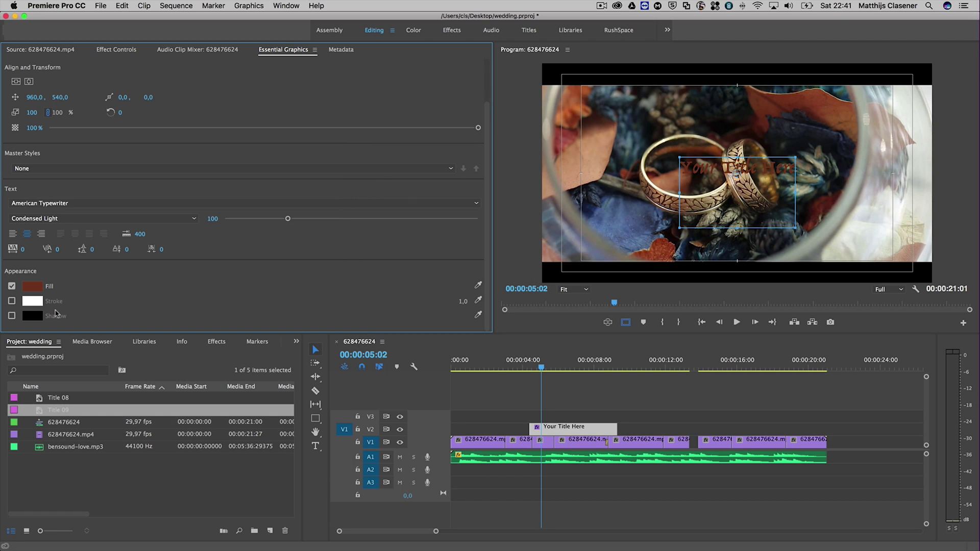
- Enable a drop shadow on the Your Title Here text
scroll(12, 320, "up", 1)
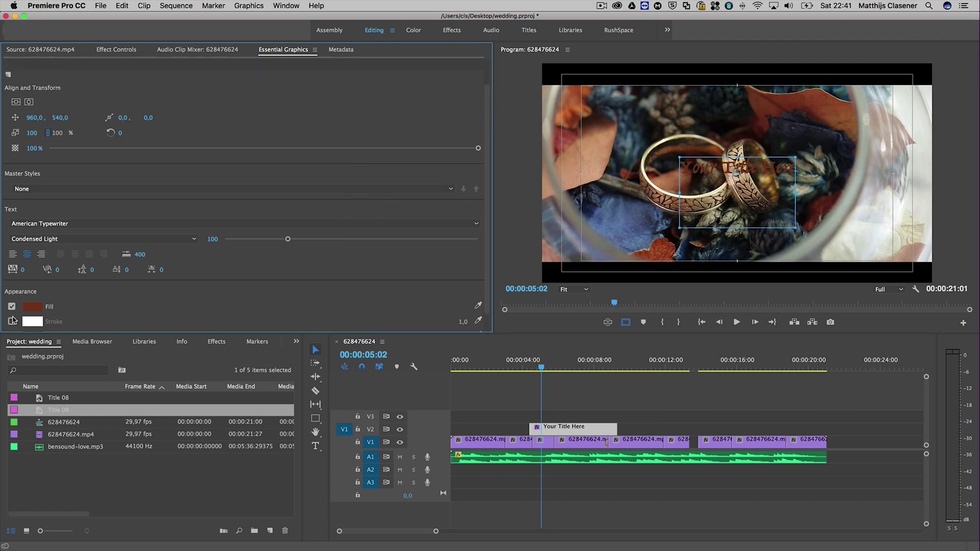
scroll(13, 320, "down", 1)
left_click(12, 316)
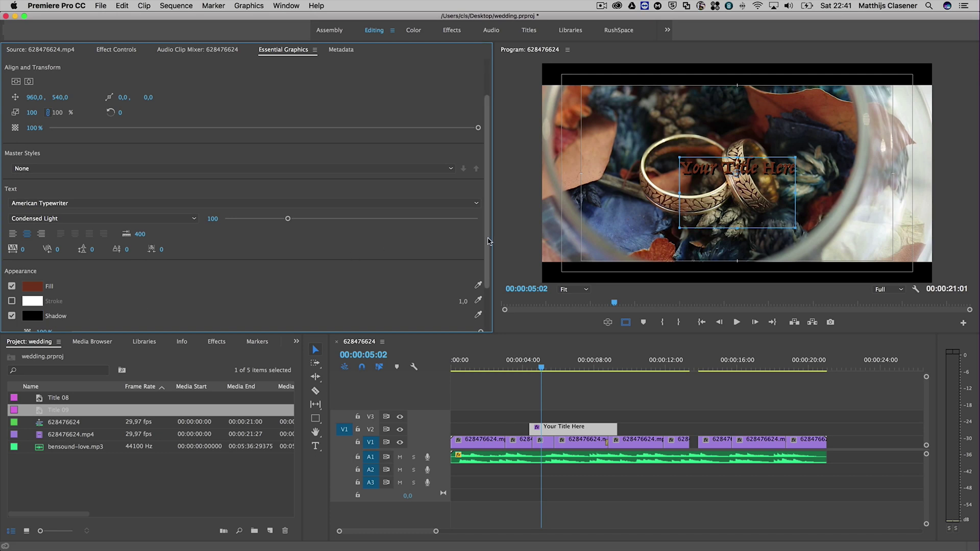
left_click_drag(488, 242, 489, 192)
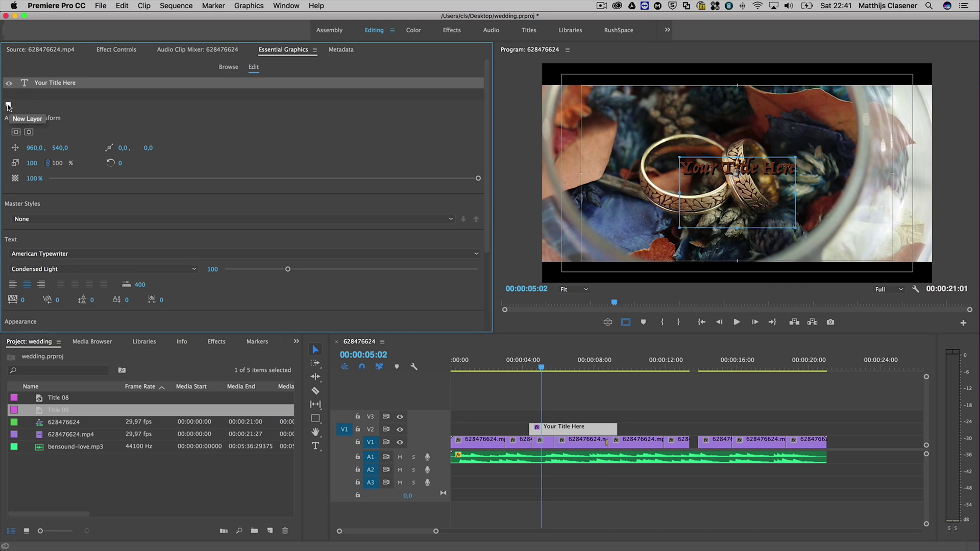
- Add a rectangle layer, positioned and sized around the Your Title Here text
left_click(7, 106)
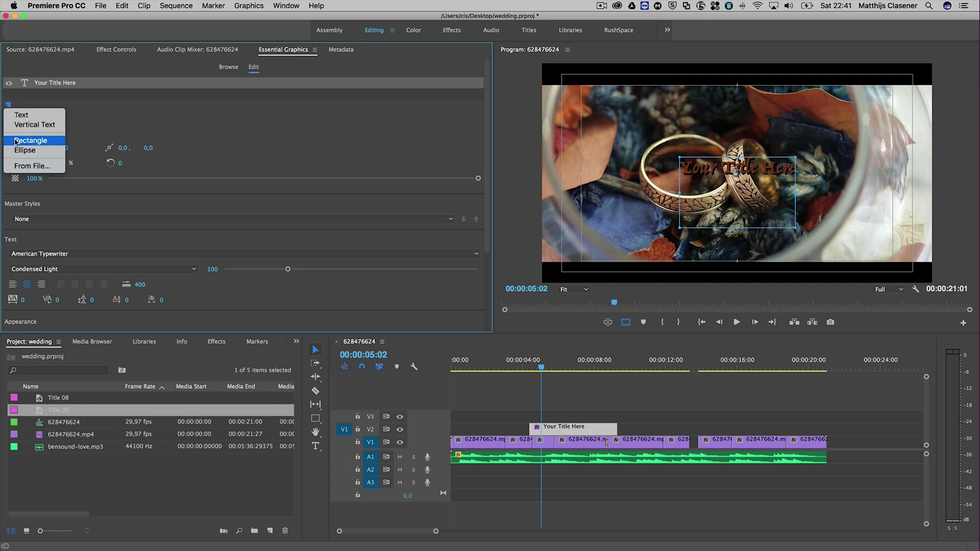
left_click(16, 143)
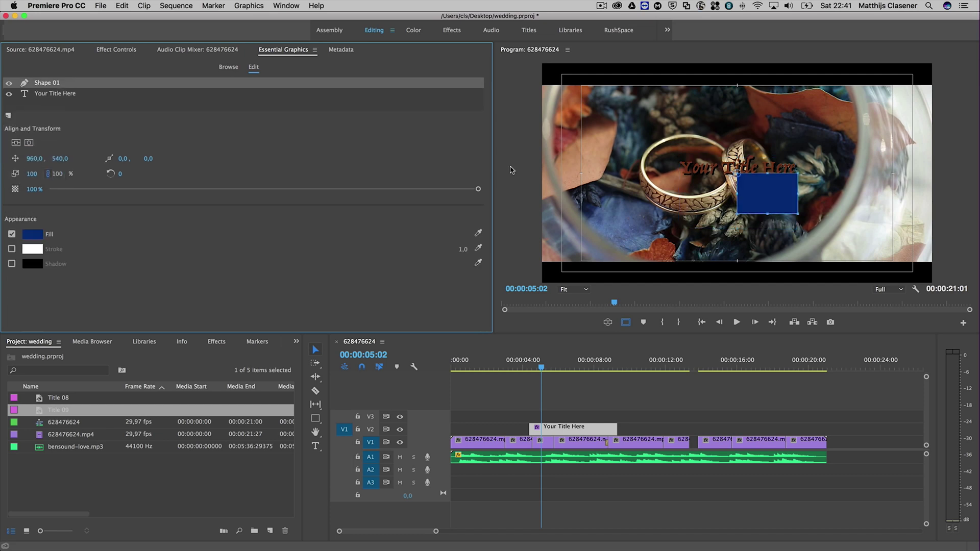
left_click_drag(764, 207, 799, 175)
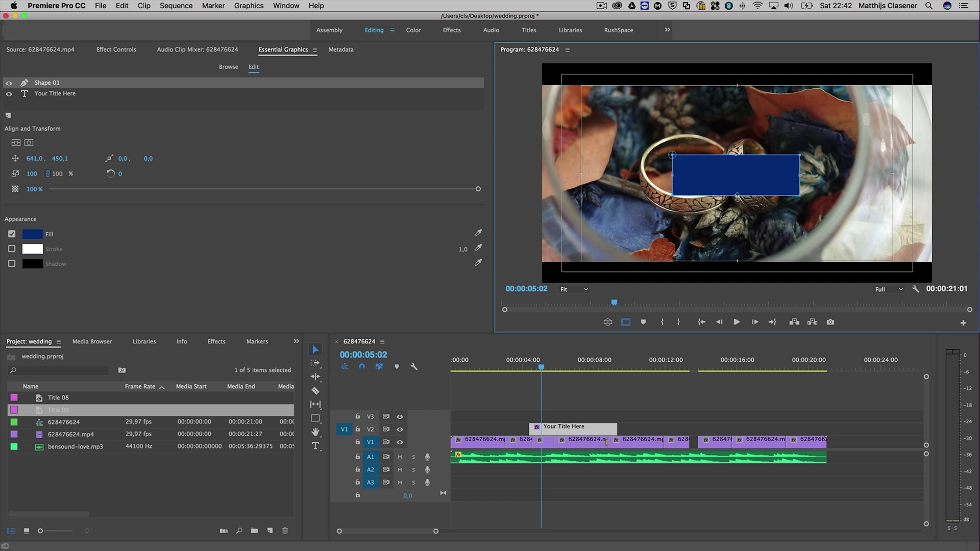
left_click_drag(737, 196, 722, 171)
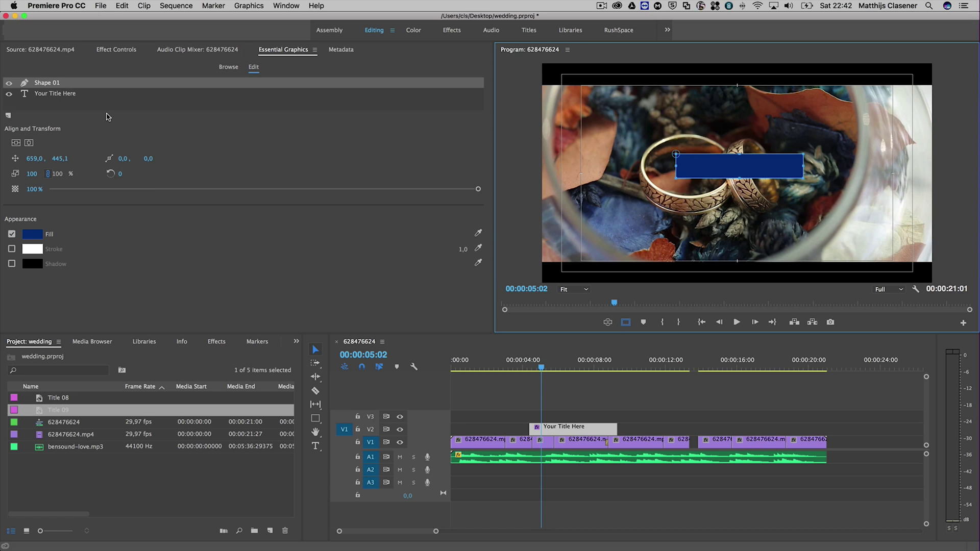
- Stack the Your Title Here text layer above the Shape 01 rectangle
left_click(44, 95)
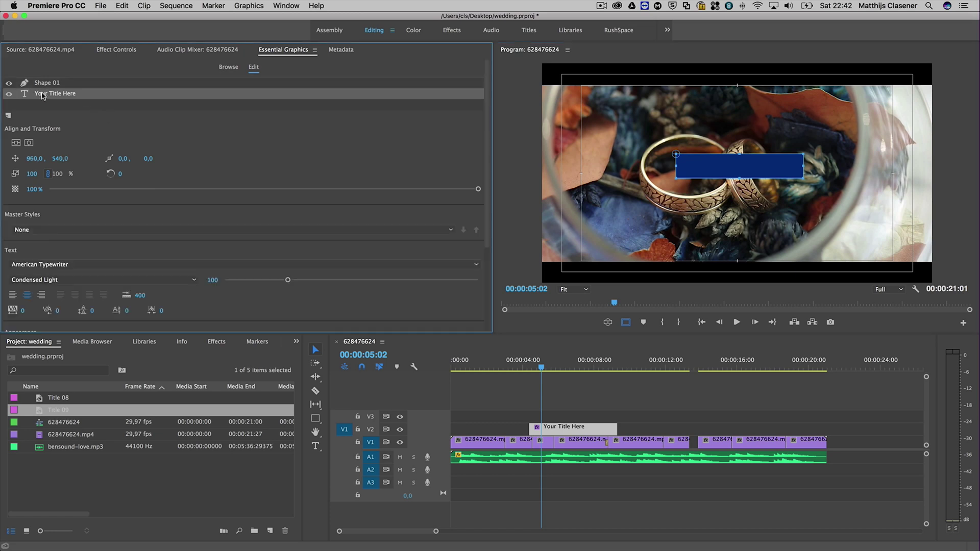
left_click_drag(45, 81, 45, 82)
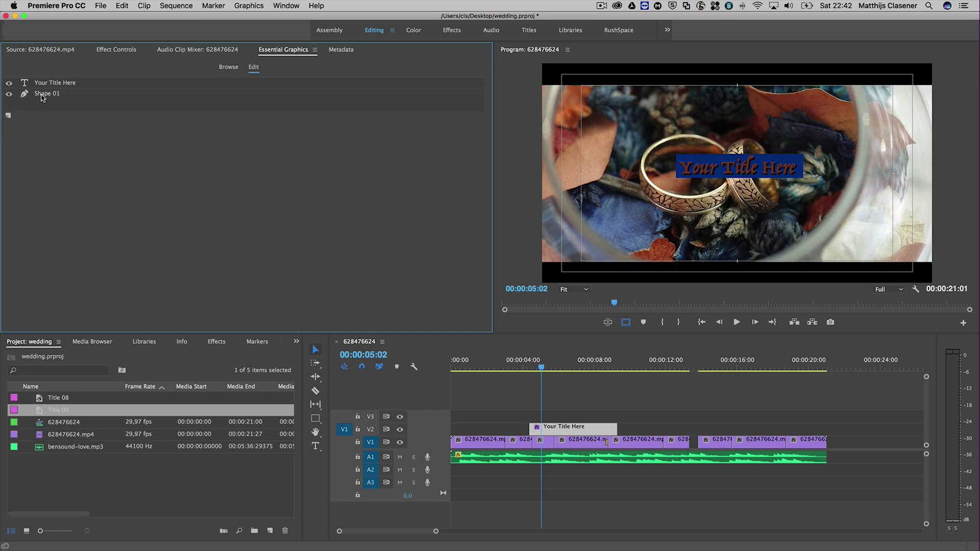
left_click(46, 95)
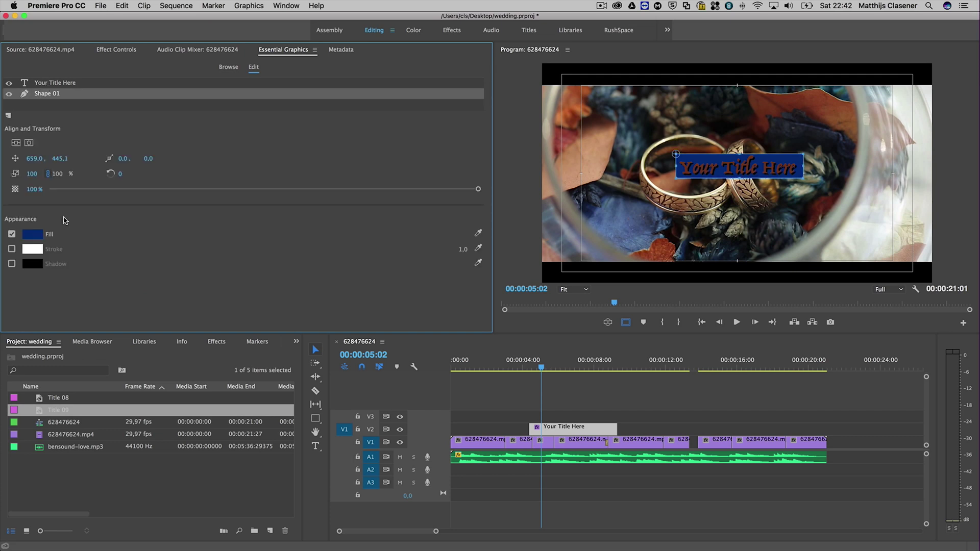
- Fill the Shape 01 box with a tan eyedropped from the footage
left_click(34, 238)
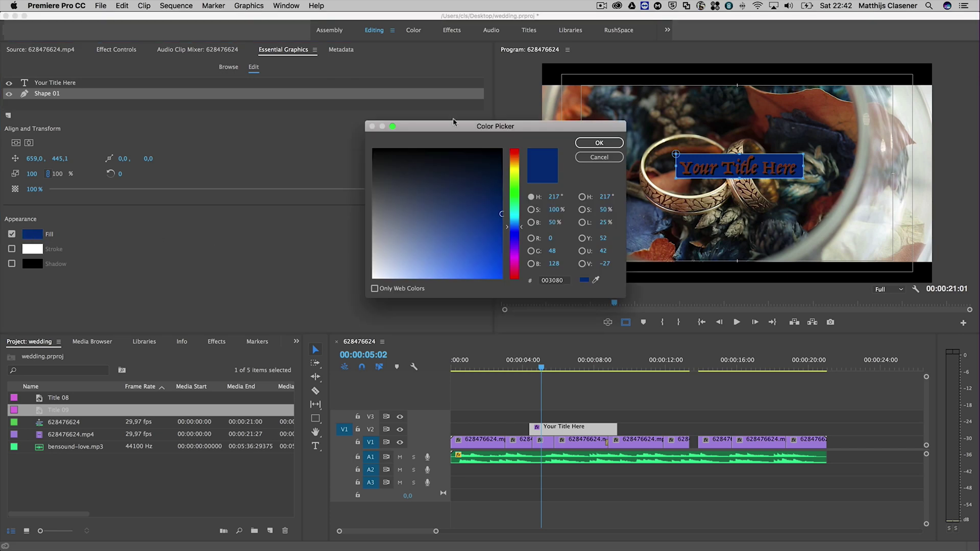
left_click_drag(453, 122, 390, 179)
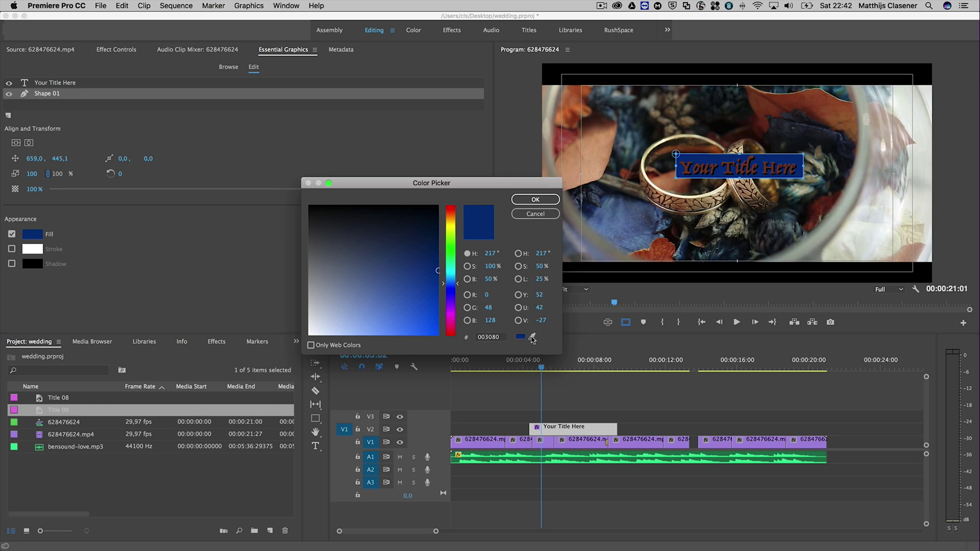
left_click(532, 337)
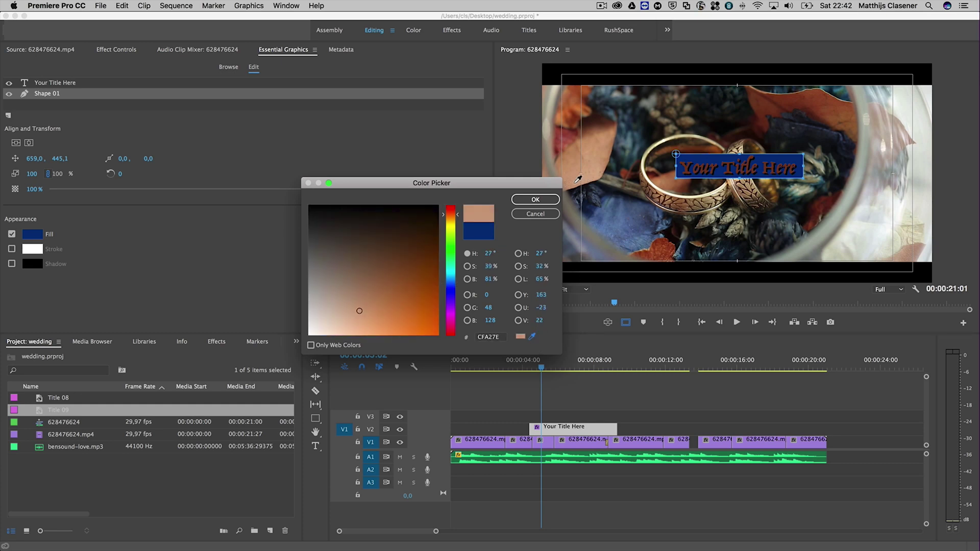
left_click(578, 180)
left_click(535, 200)
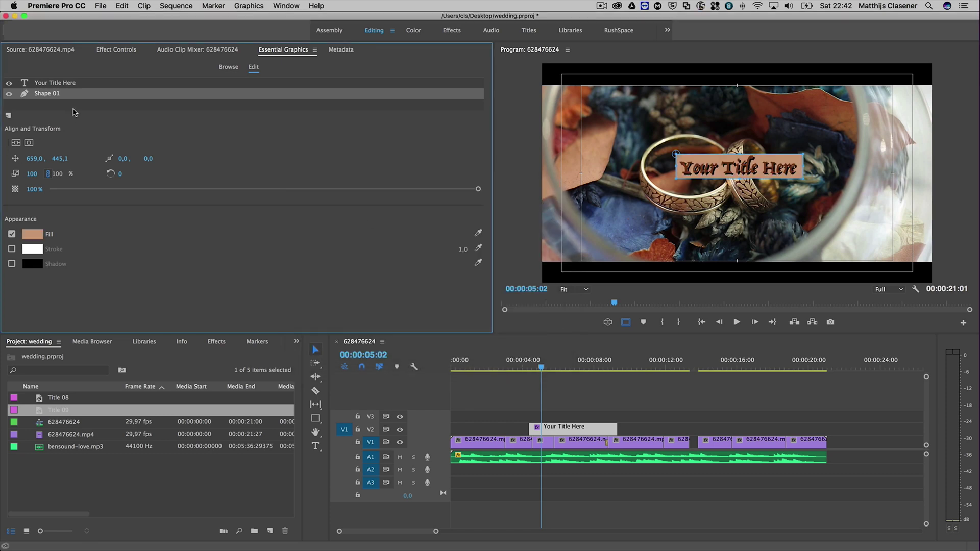
- Turn off the shadow on the Your Title Here text
left_click(68, 83)
scroll(356, 220, "down", 5)
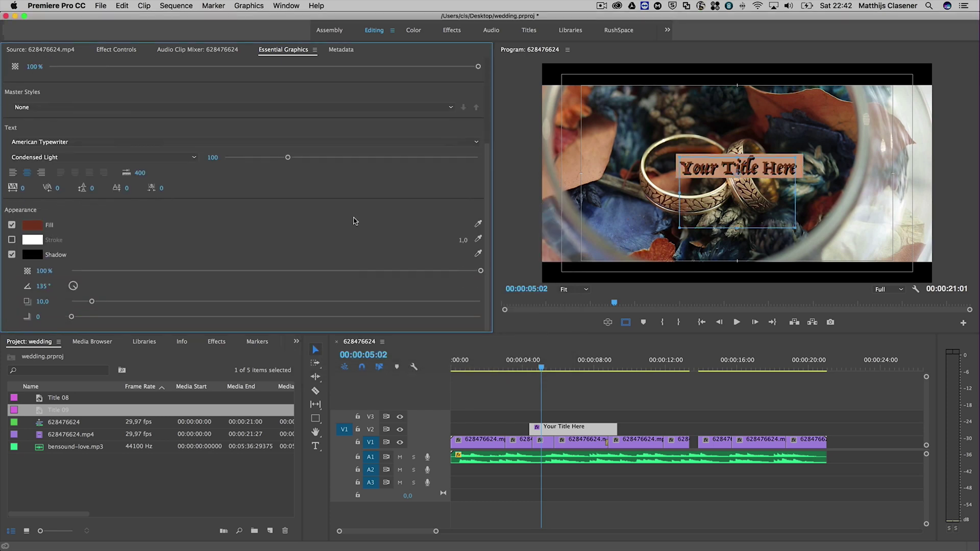
left_click(12, 254)
left_click(12, 255)
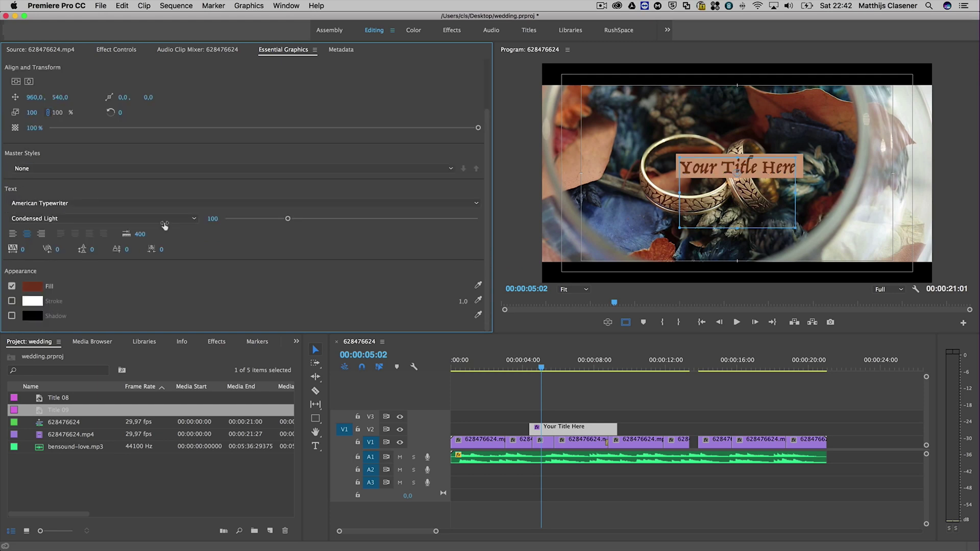
scroll(478, 122, "up", 3)
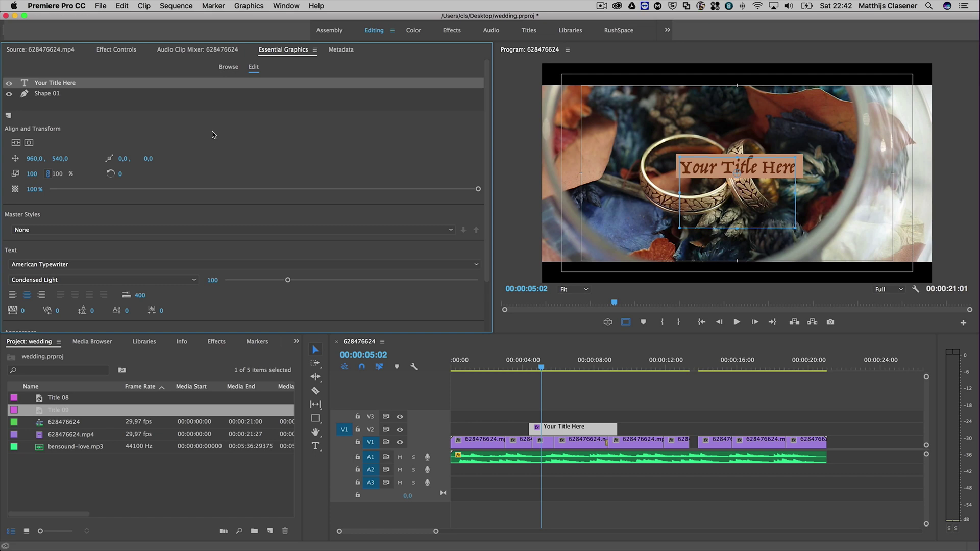
left_click(587, 323)
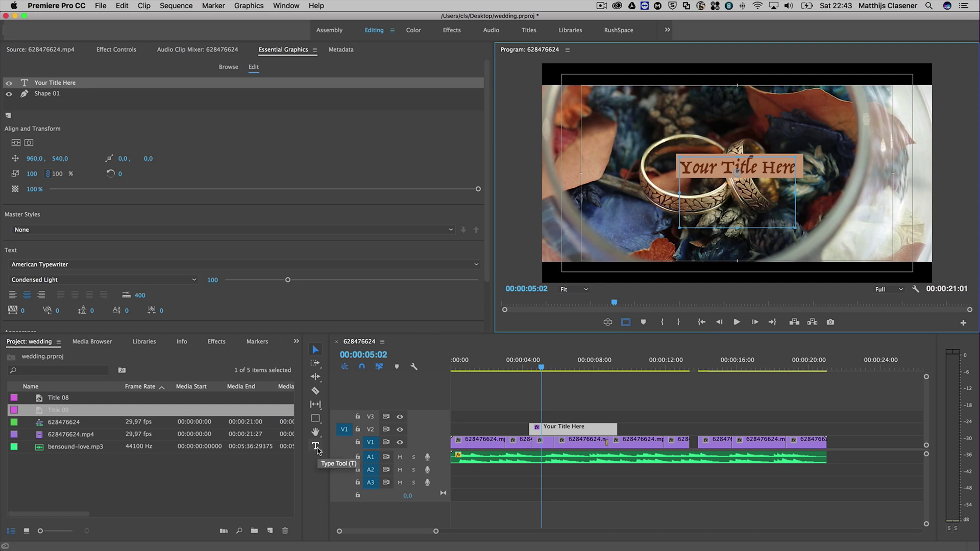
- Replace the placeholder title text with 'Your Wedding'
left_click(316, 448)
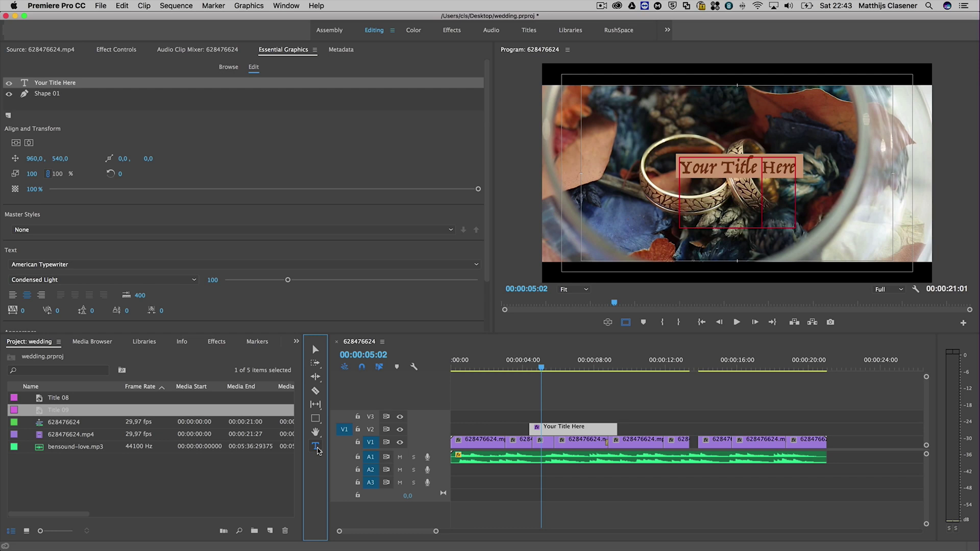
left_click(315, 447)
key("Up")
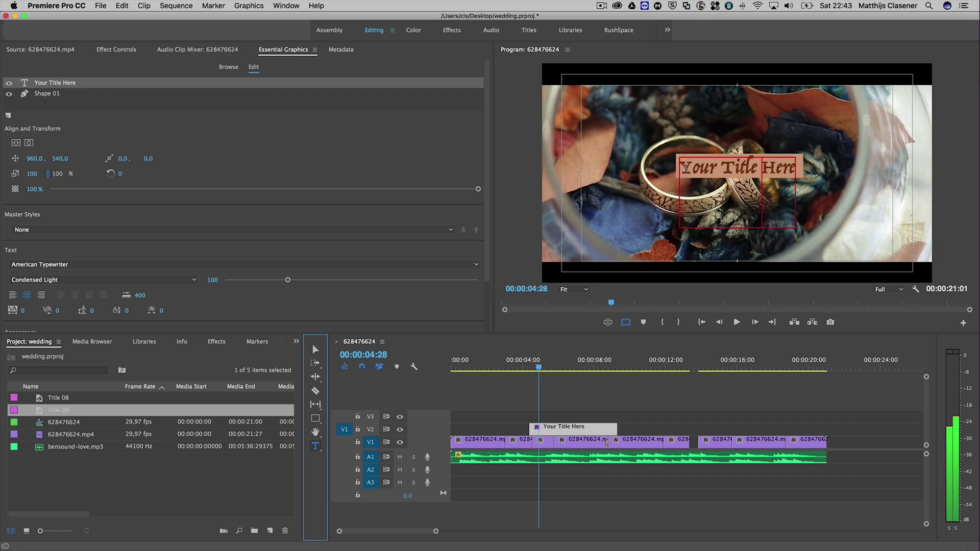
left_click_drag(686, 168, 801, 170)
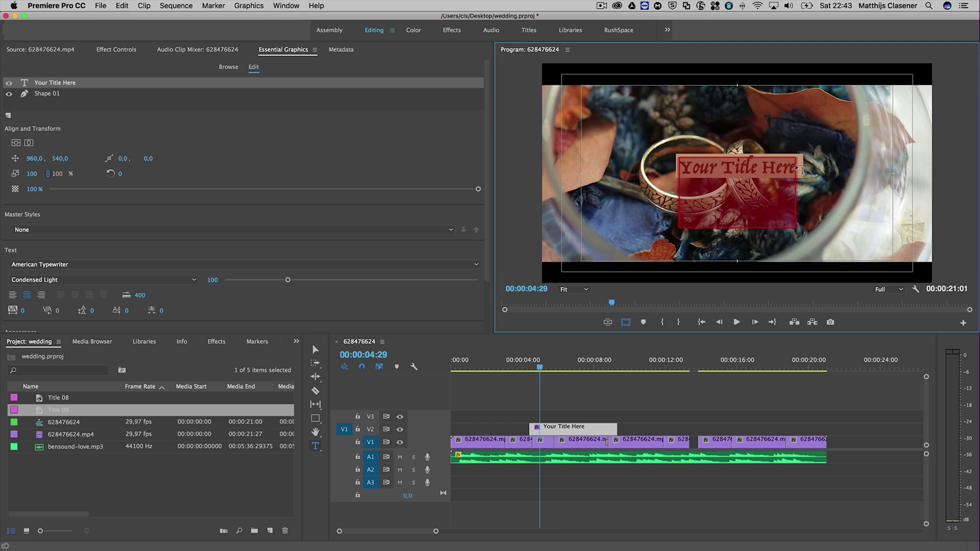
type("Your Wedd")
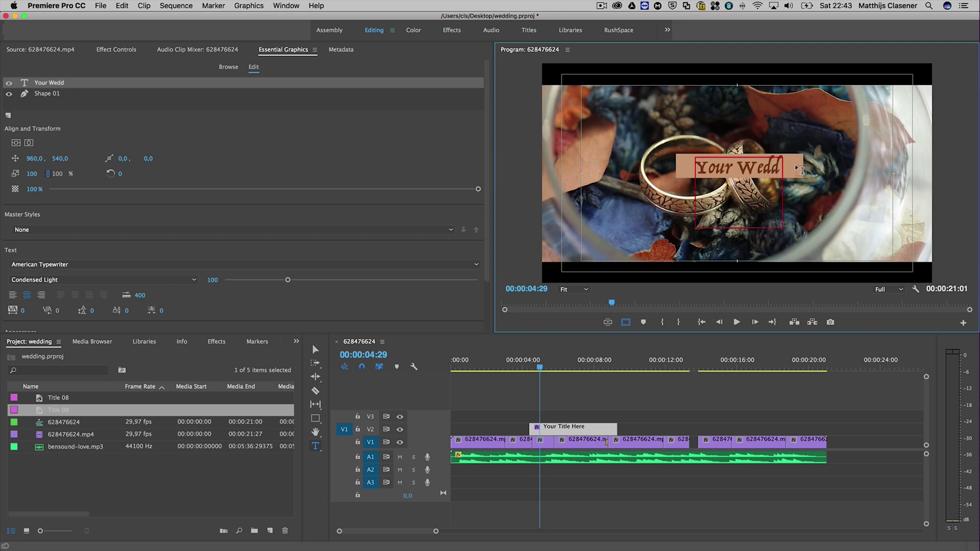
type("ing")
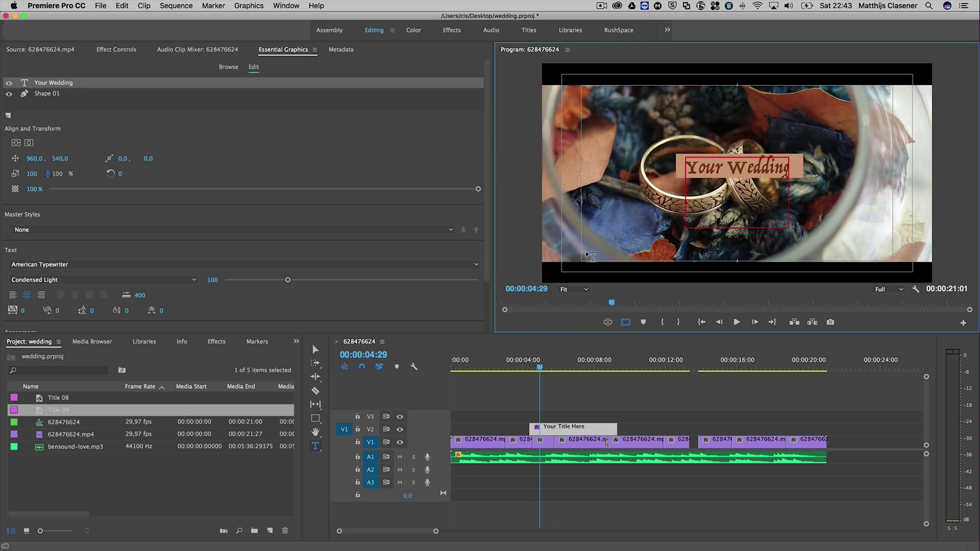
left_click(315, 351)
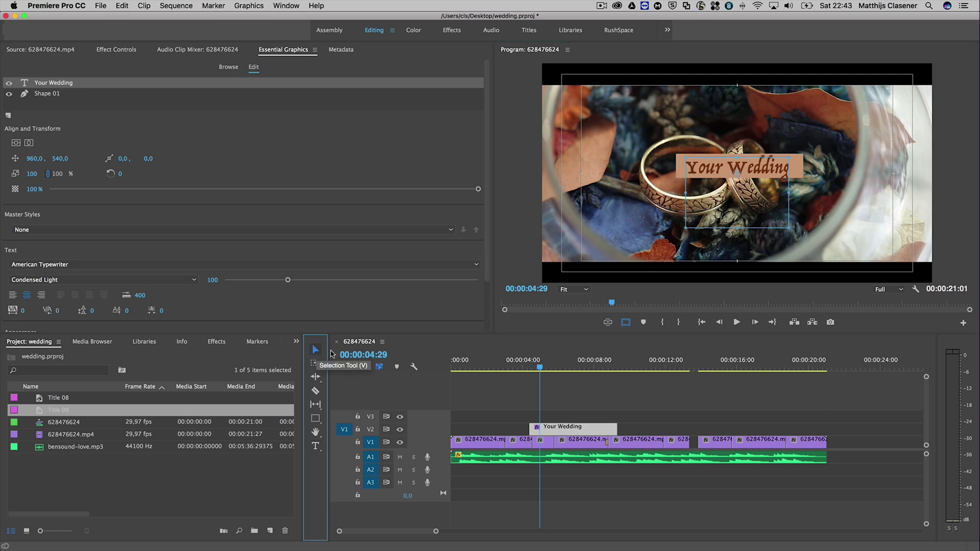
- Drag the peach box and Your Wedding text to the frame's lower-left, then deselect
left_click(680, 173)
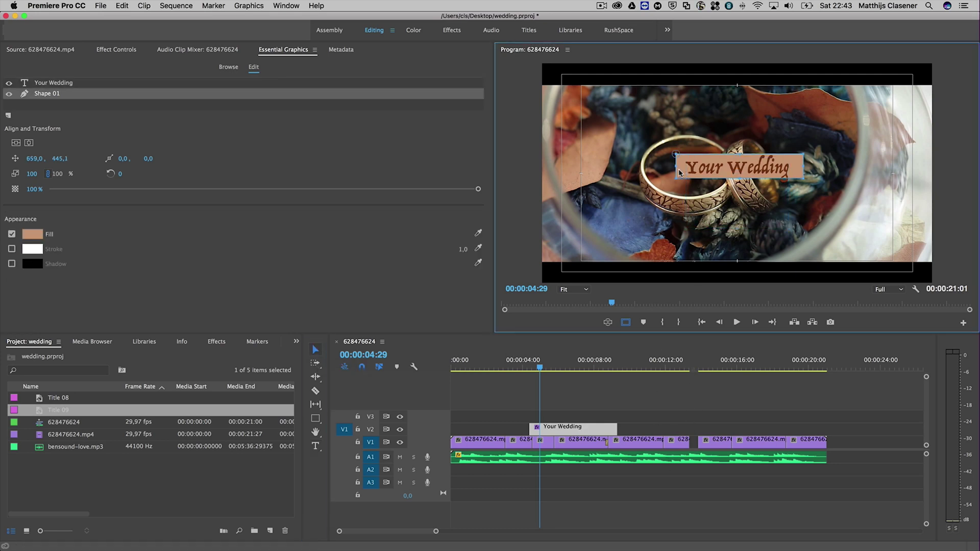
left_click_drag(680, 173, 584, 257)
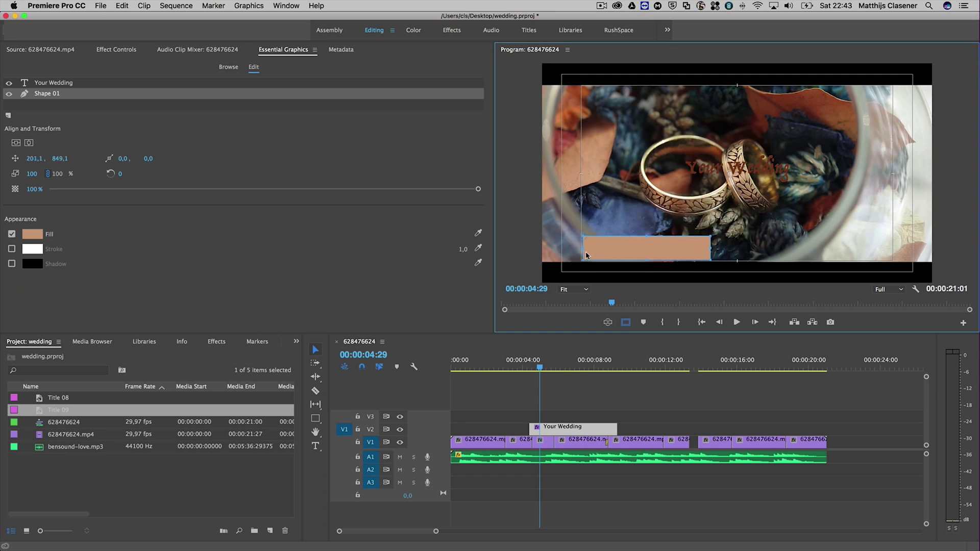
left_click(737, 170)
left_click_drag(739, 171, 647, 247)
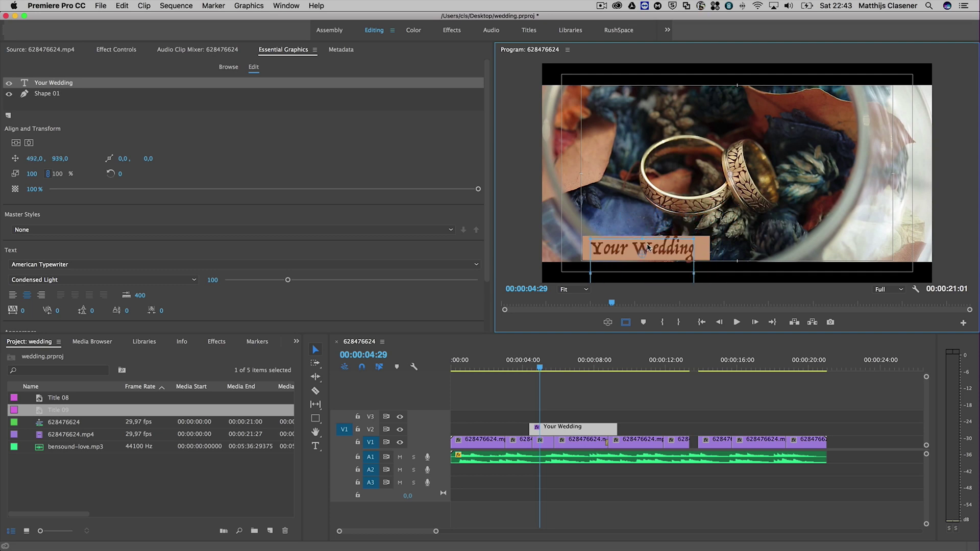
left_click(706, 257)
left_click(737, 260)
key("super+shift+a")
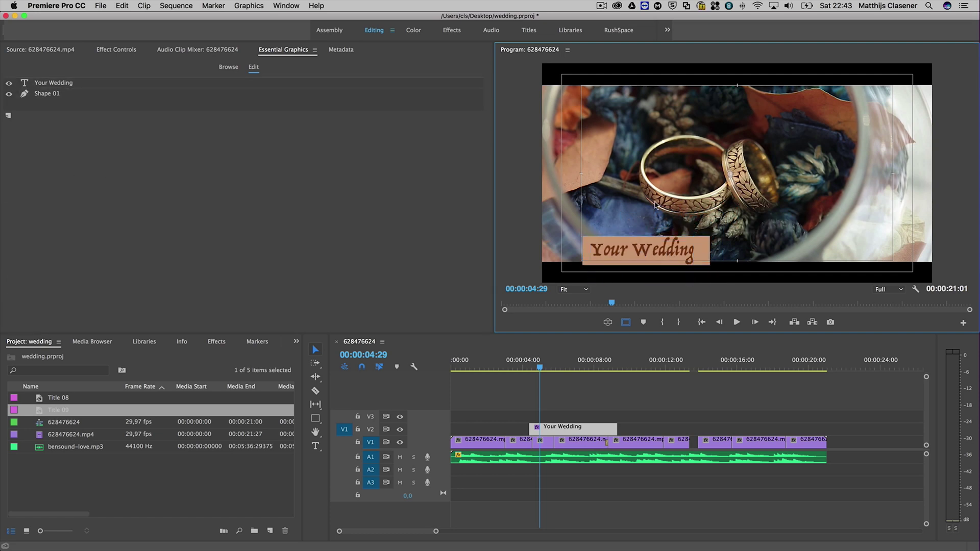
- Duplicate the Your Wedding clip later on V2 and park the playhead on it at 00:00:12:05
left_click(583, 432)
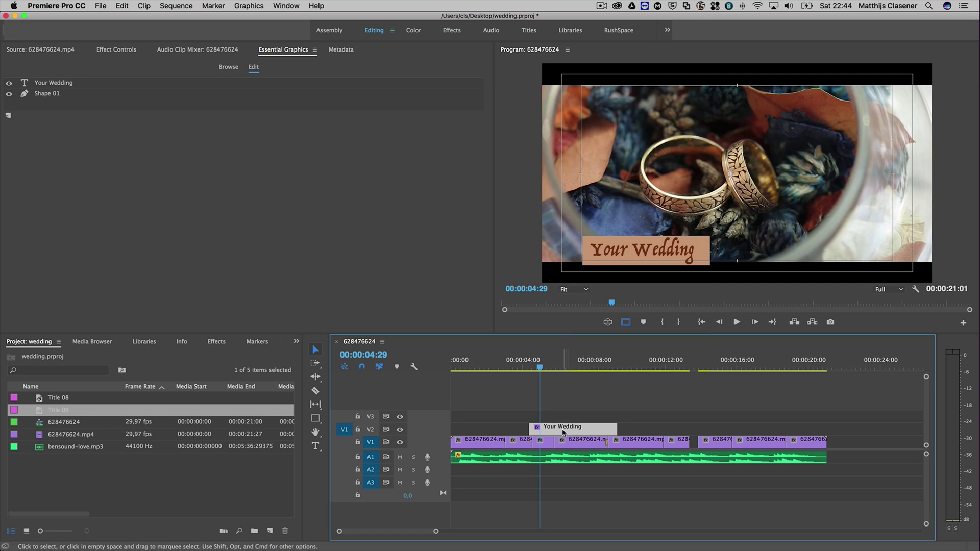
left_click_drag(567, 433, 654, 428)
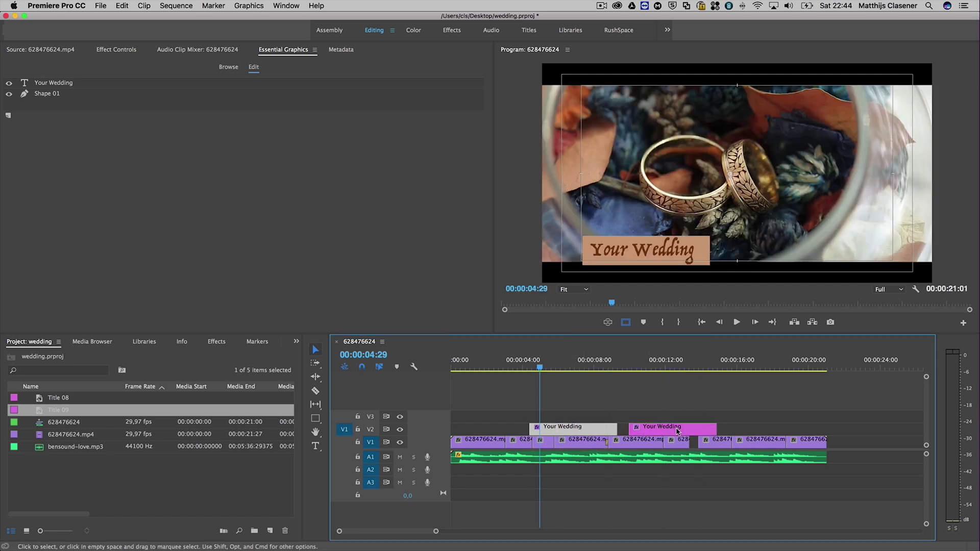
left_click(653, 426)
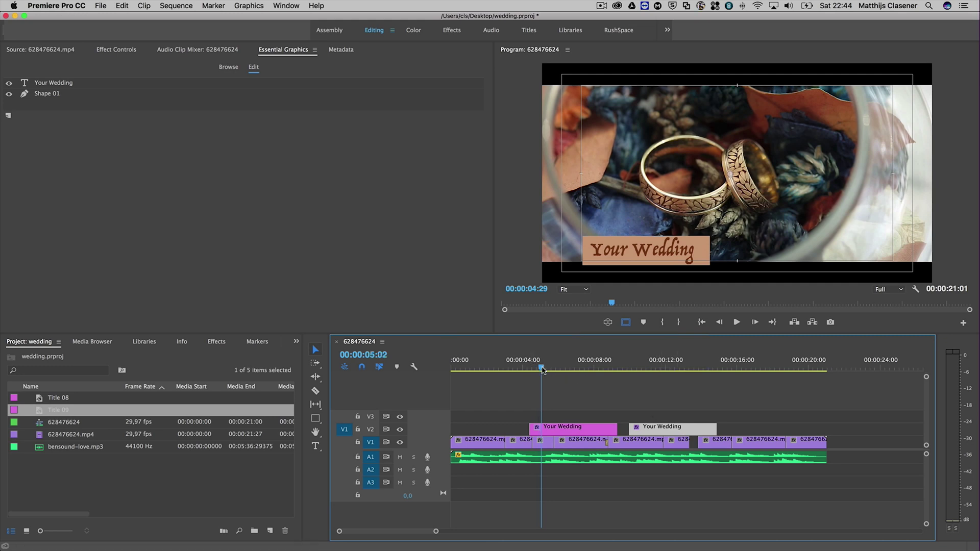
left_click(669, 369)
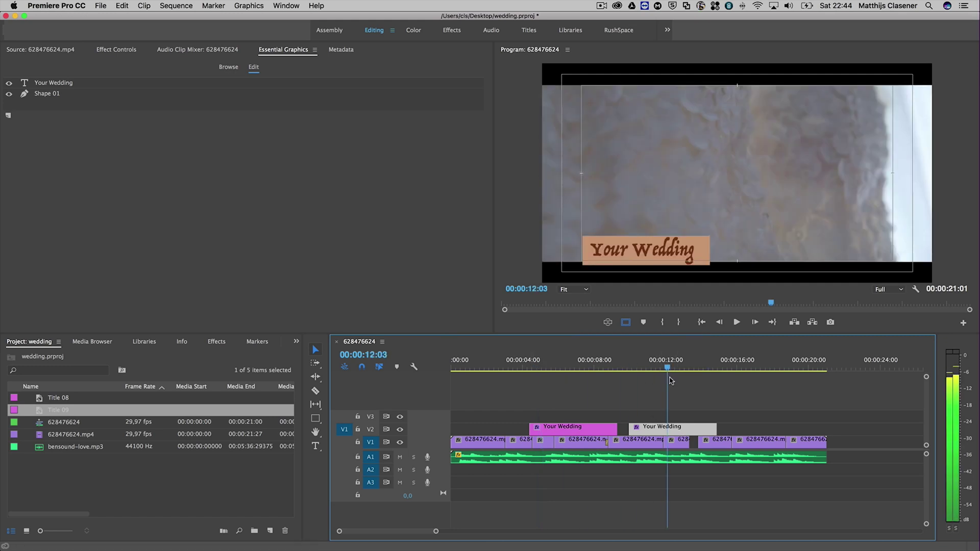
- Change the duplicate title's text to 'Ceremony'
left_click(62, 86)
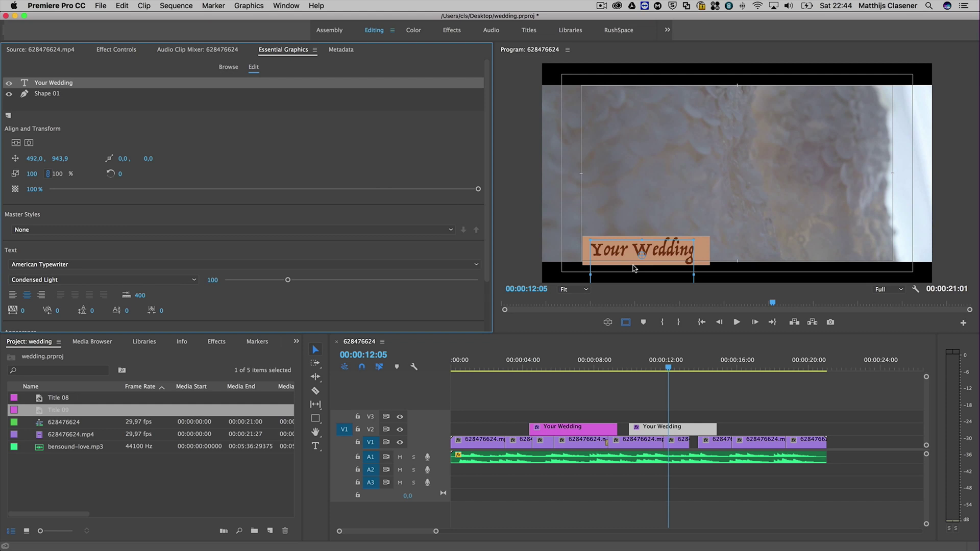
left_click(612, 251)
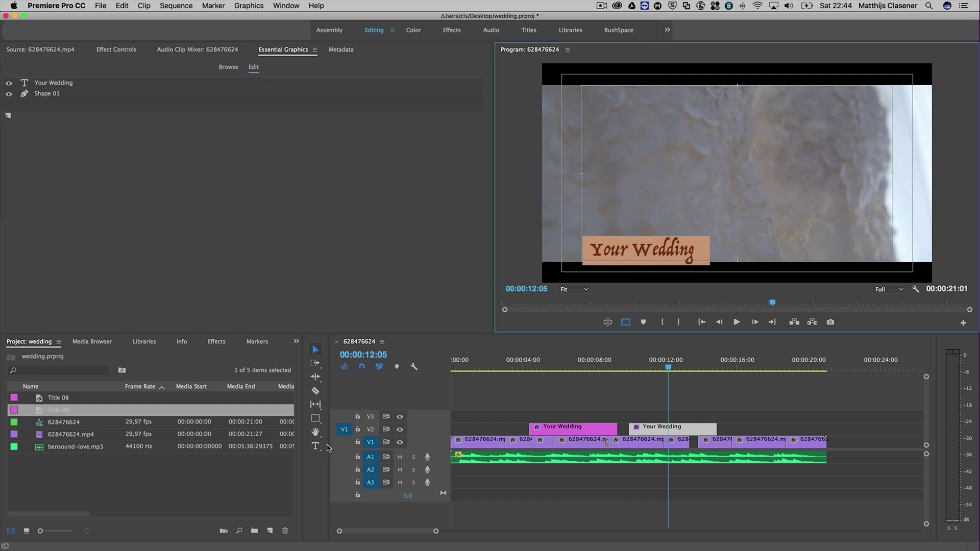
key("t")
left_click_drag(594, 251, 700, 256)
type("Ce")
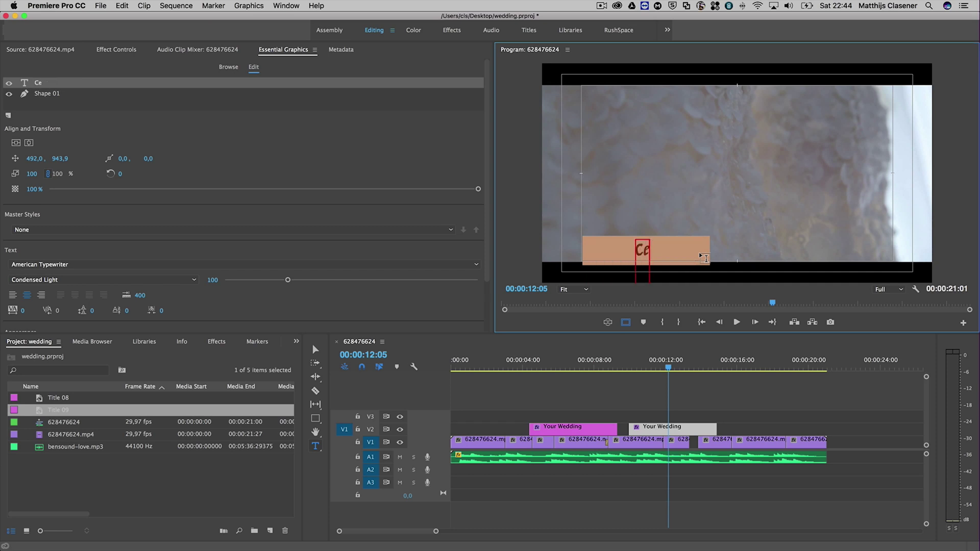
type("remony")
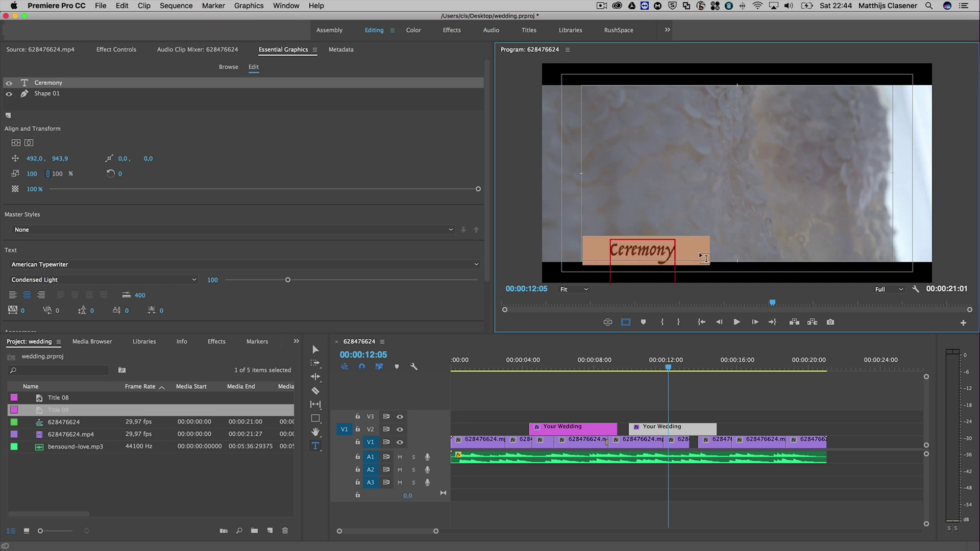
left_click(315, 350)
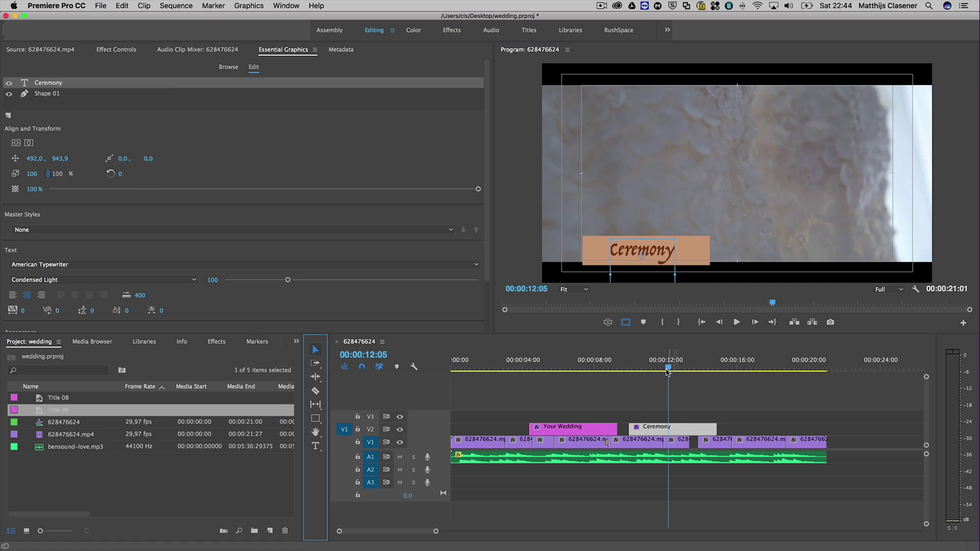
mouse_move(667, 371)
left_mouse_down()
mouse_move(558, 371)
mouse_move(656, 383)
mouse_move(561, 384)
mouse_move(669, 385)
left_mouse_up()
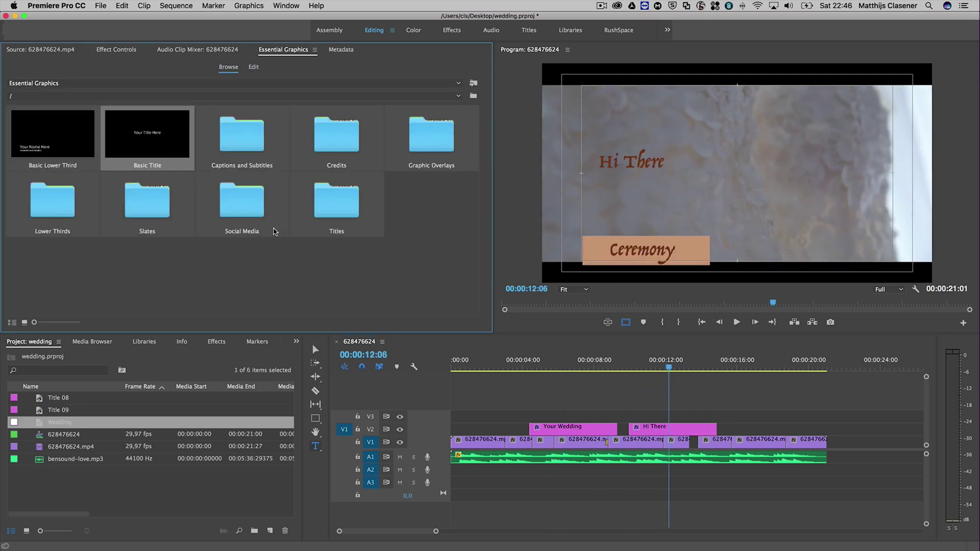
- Place the Classic Lower Third One Line template on V2 around 16 seconds and preview it
double_click(60, 214)
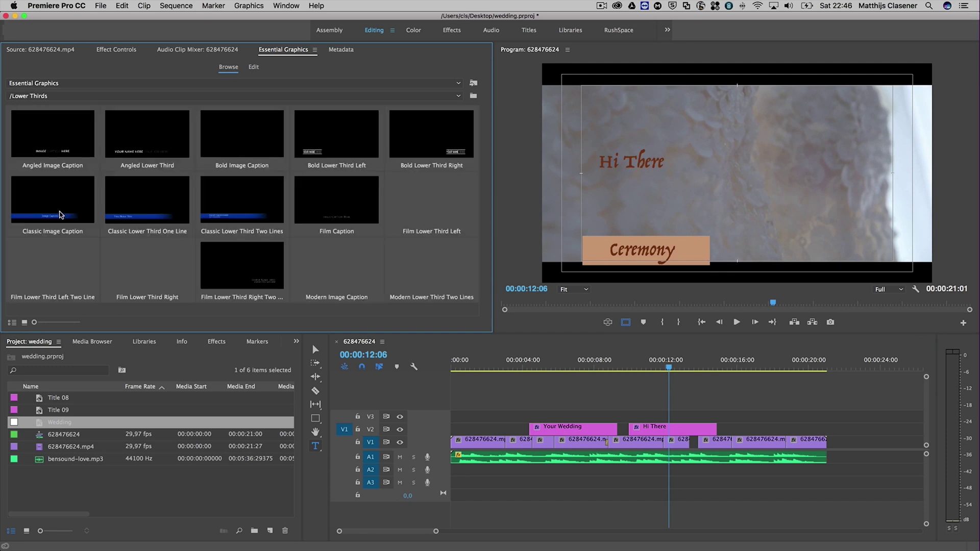
left_click(135, 207)
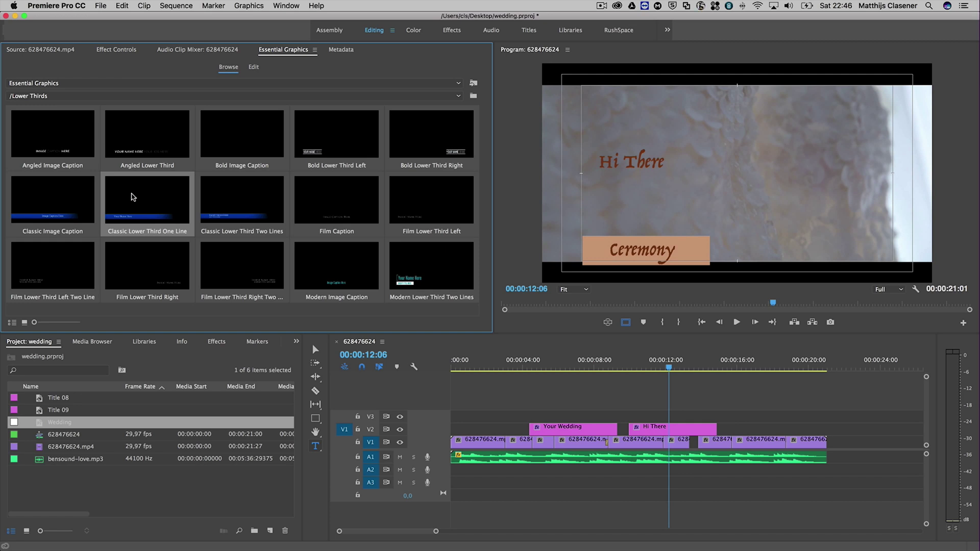
left_click_drag(133, 197, 739, 430)
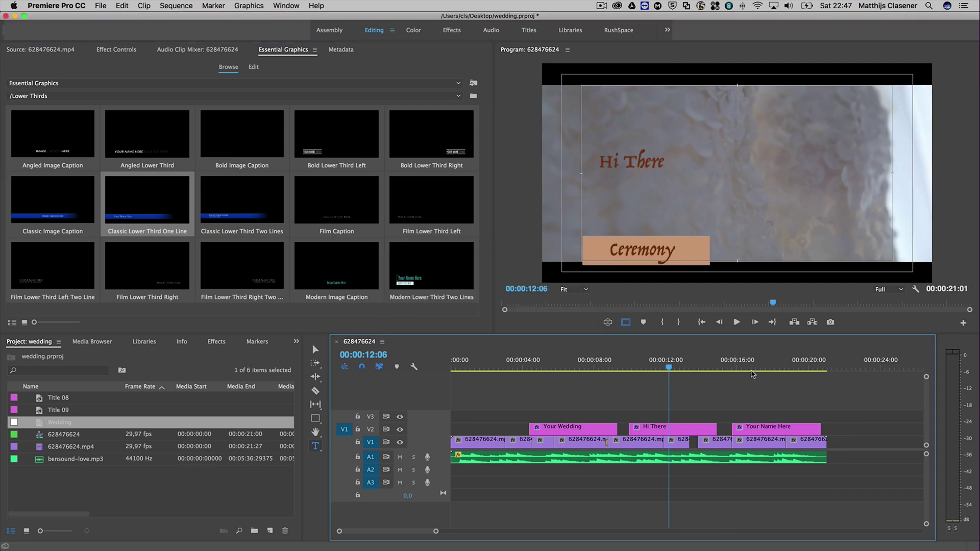
left_click_drag(739, 368, 765, 371)
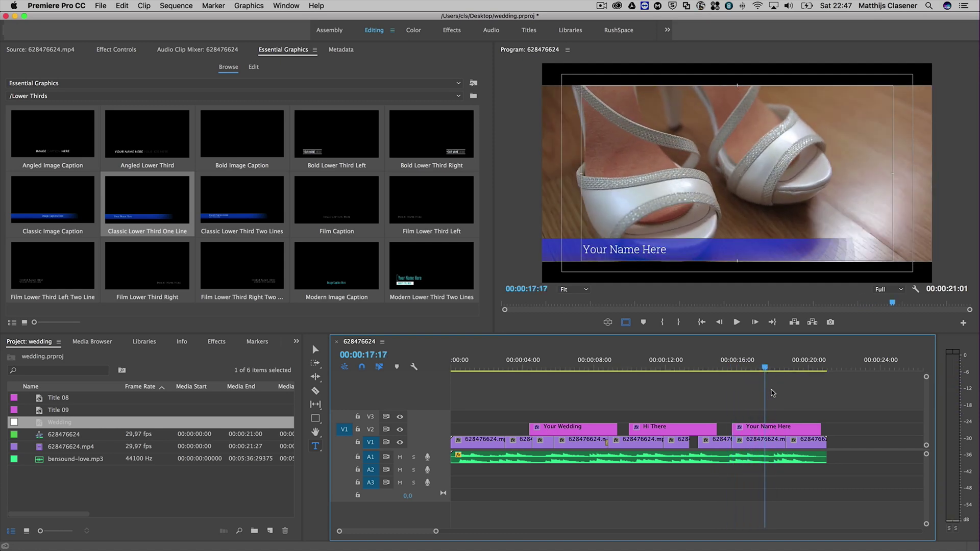
- Inspect the Your Name Here text layer and first three shape layers, with the playhead at 00:00:17:03
left_click(780, 431)
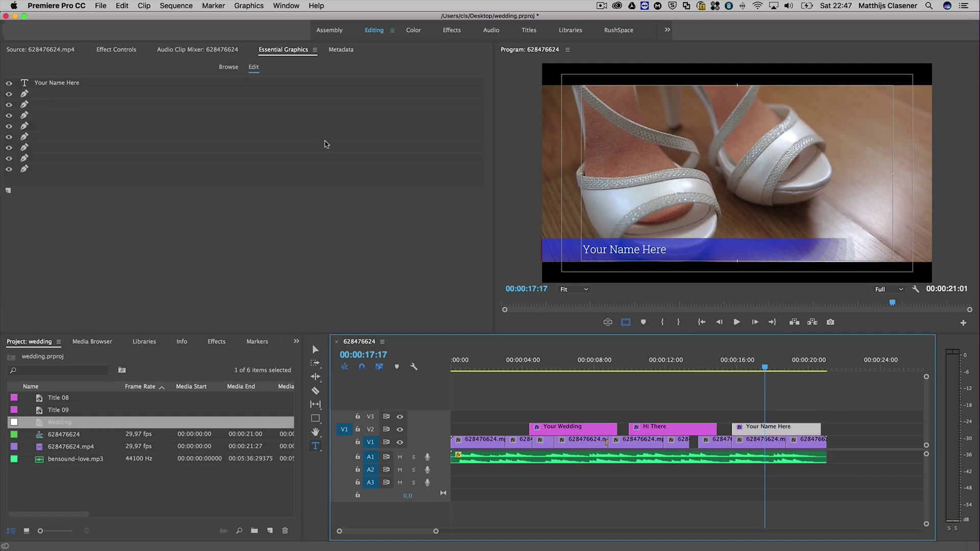
left_click(49, 84)
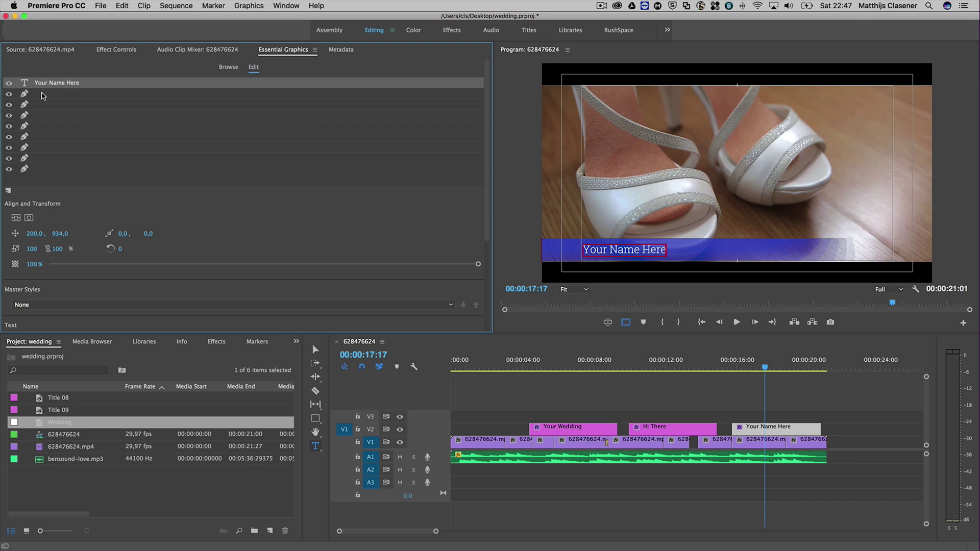
left_click(43, 95)
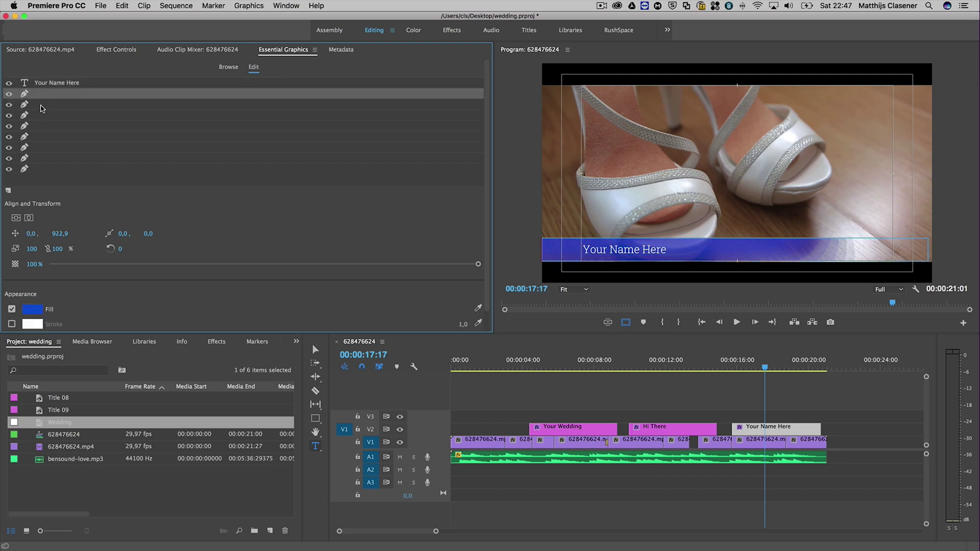
left_click(42, 107)
left_click(37, 116)
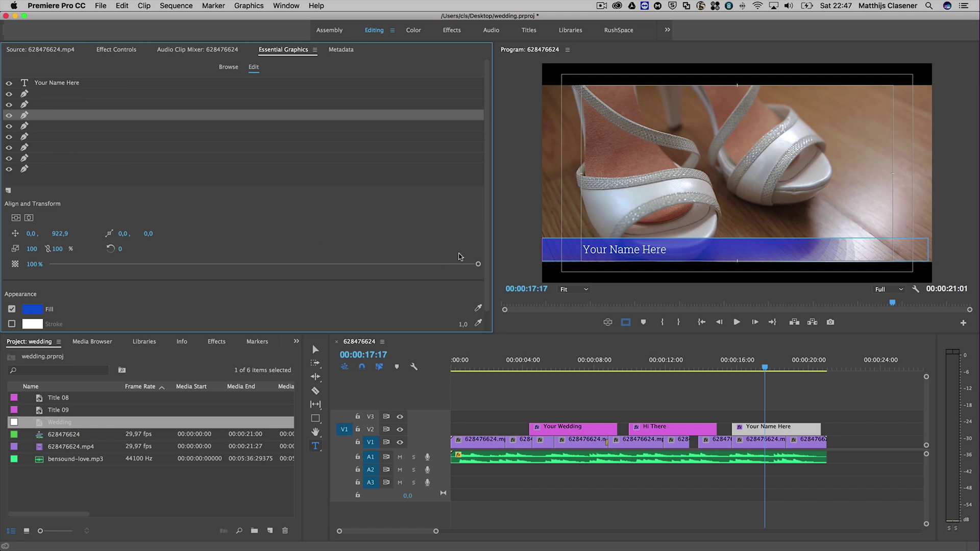
scroll(490, 317, "down", 2)
left_click(757, 366)
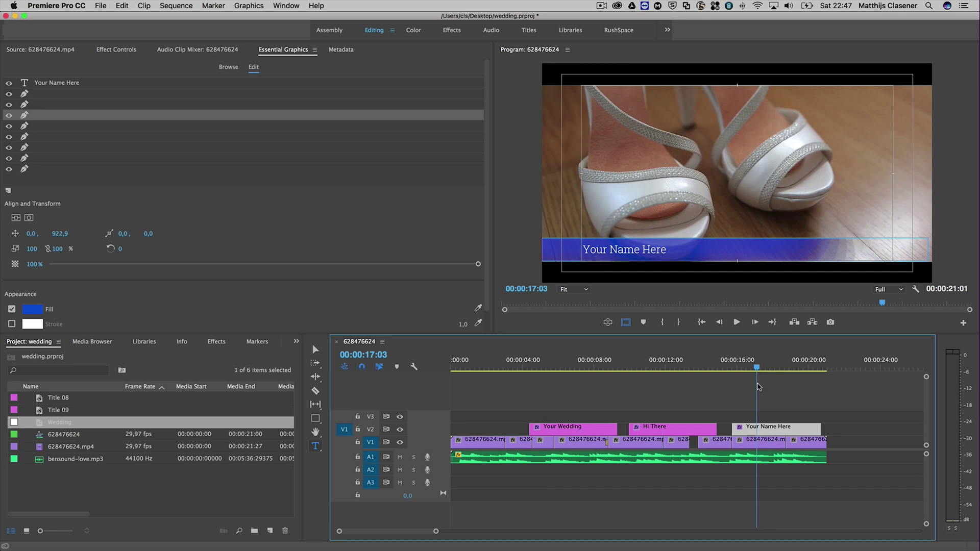